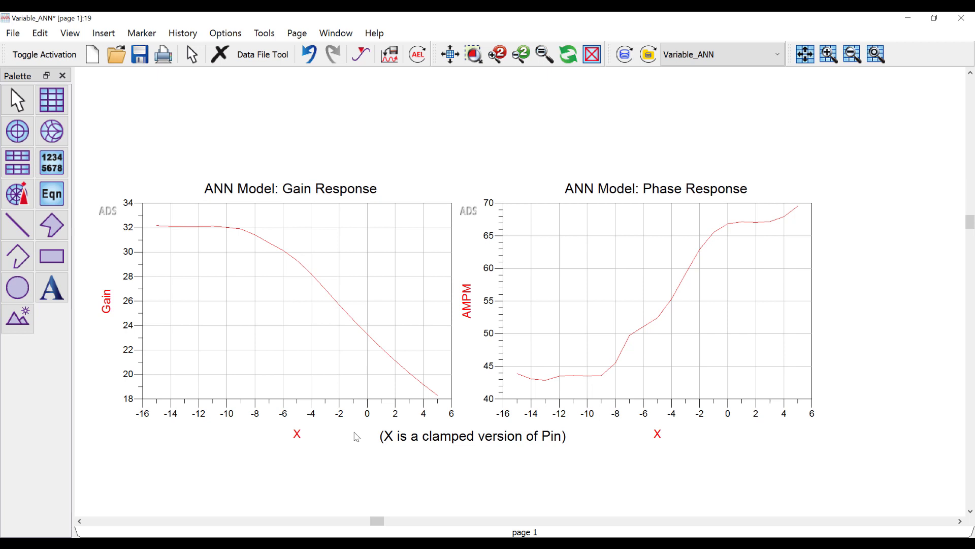
Step: Review the gain and phase traces, then the DC controller, VAR1, ANN input and VAR2 blocks
{"action": "left_click", "coordinate": [391, 355]}
{"action": "left_click", "coordinate": [539, 381]}
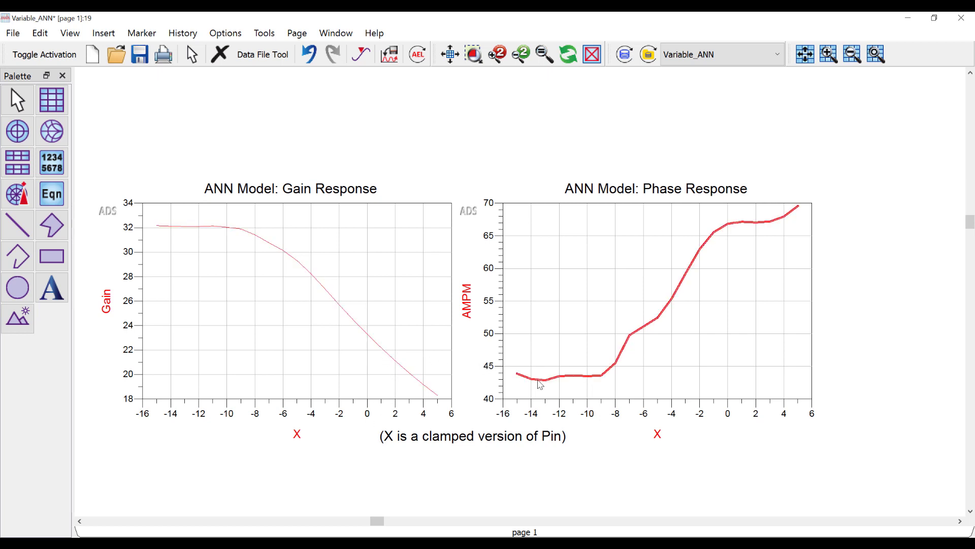
{"action": "left_click", "coordinate": [609, 468]}
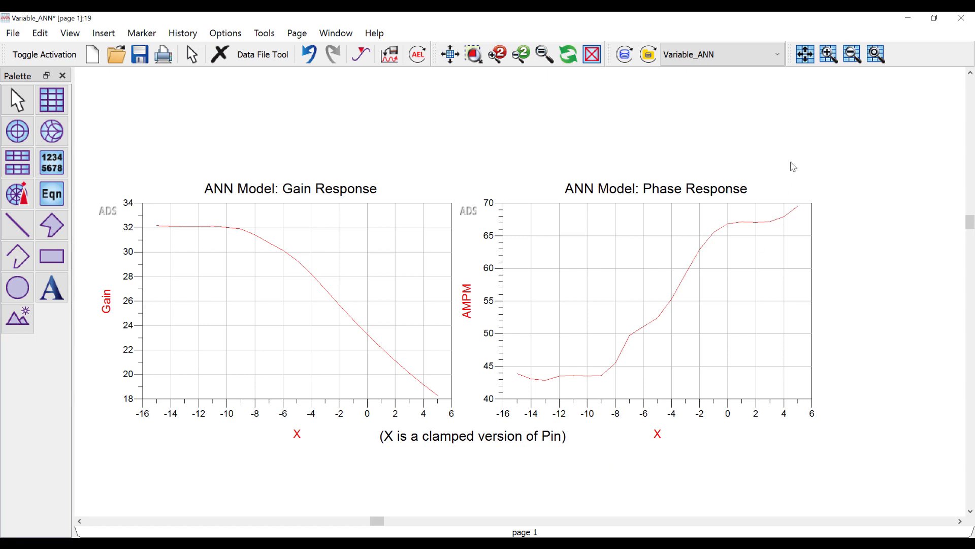
{"action": "left_click", "coordinate": [909, 18]}
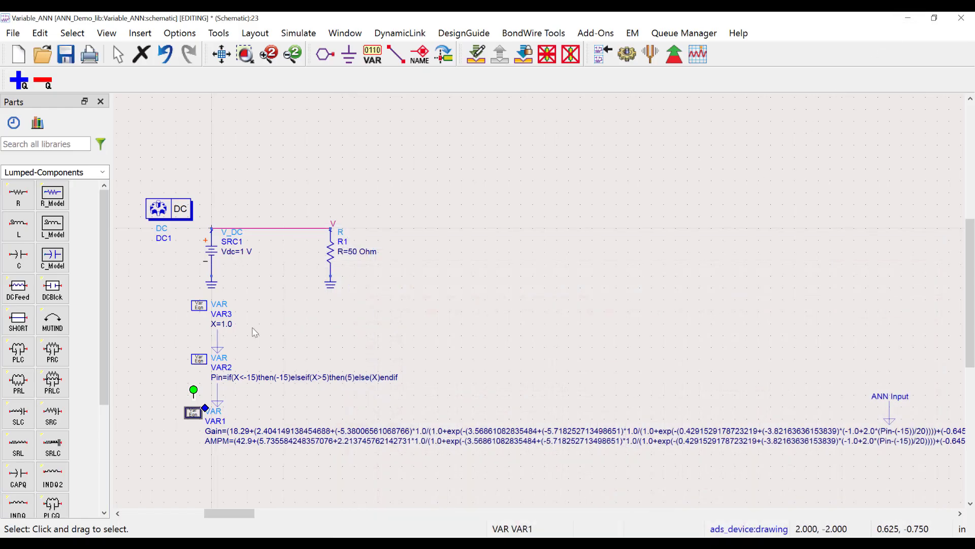
{"action": "left_click", "coordinate": [170, 210]}
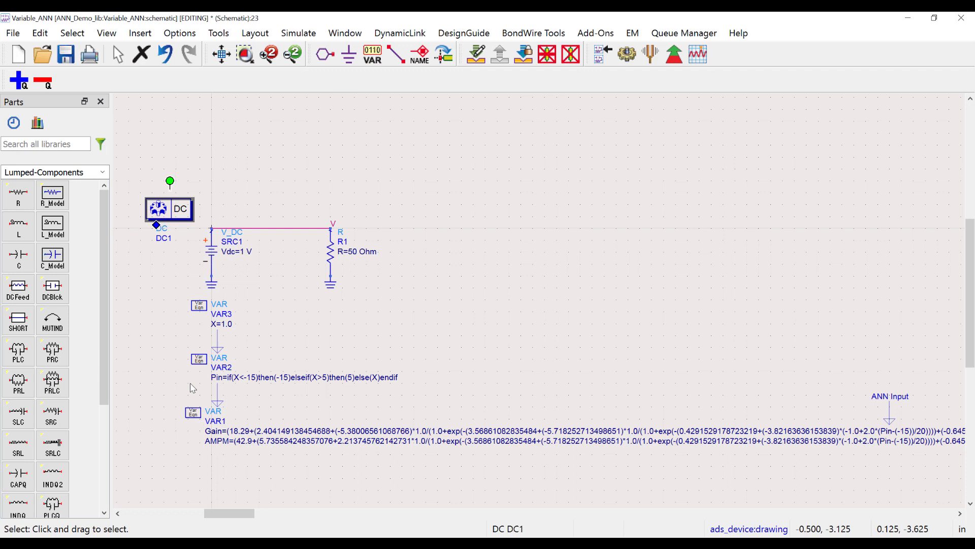
{"action": "left_click", "coordinate": [195, 412]}
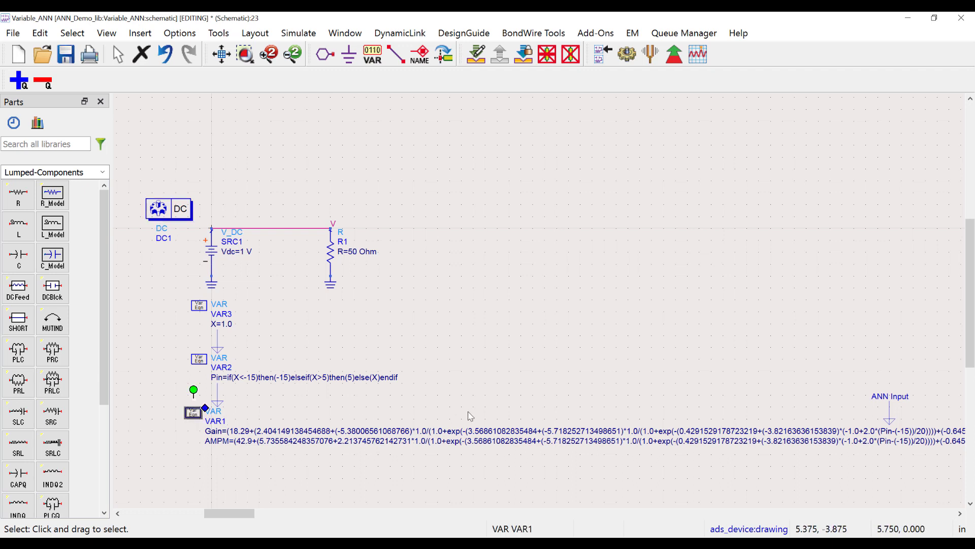
{"action": "left_click", "coordinate": [887, 401]}
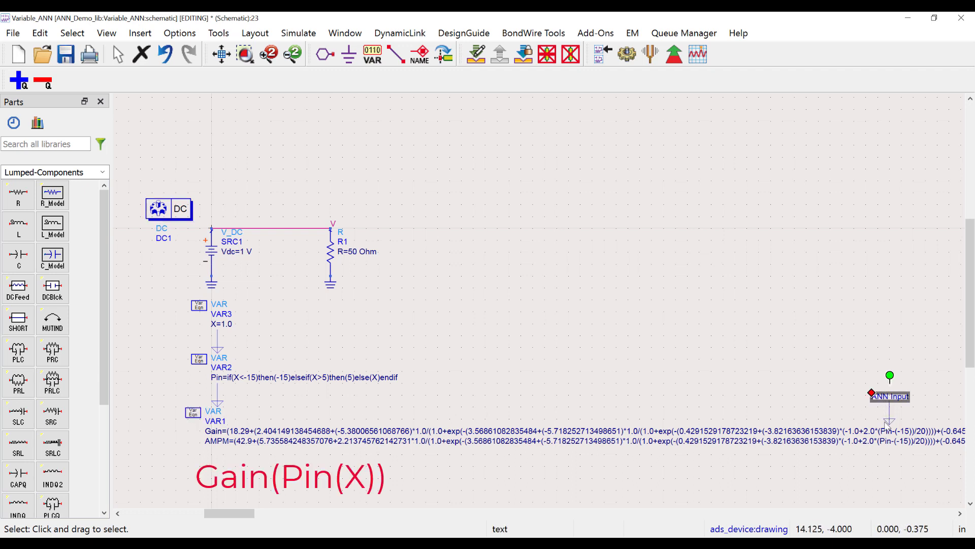
{"action": "left_click", "coordinate": [202, 362]}
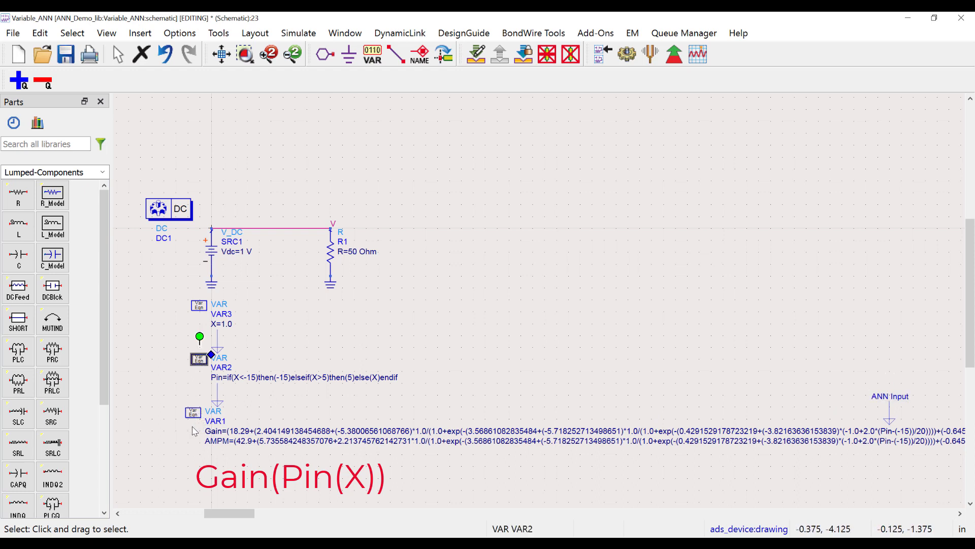
{"action": "left_click", "coordinate": [194, 431]}
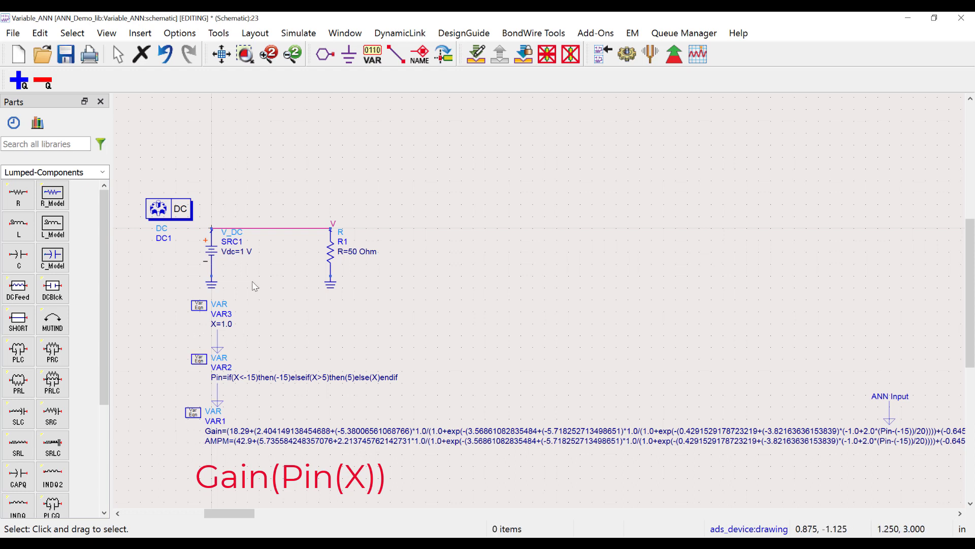
Step: Set SRC1's Vdc to X, simulate, and zoom into the resistor voltage plot
{"action": "double_click", "coordinate": [245, 251]}
{"action": "type", "text": "X"}
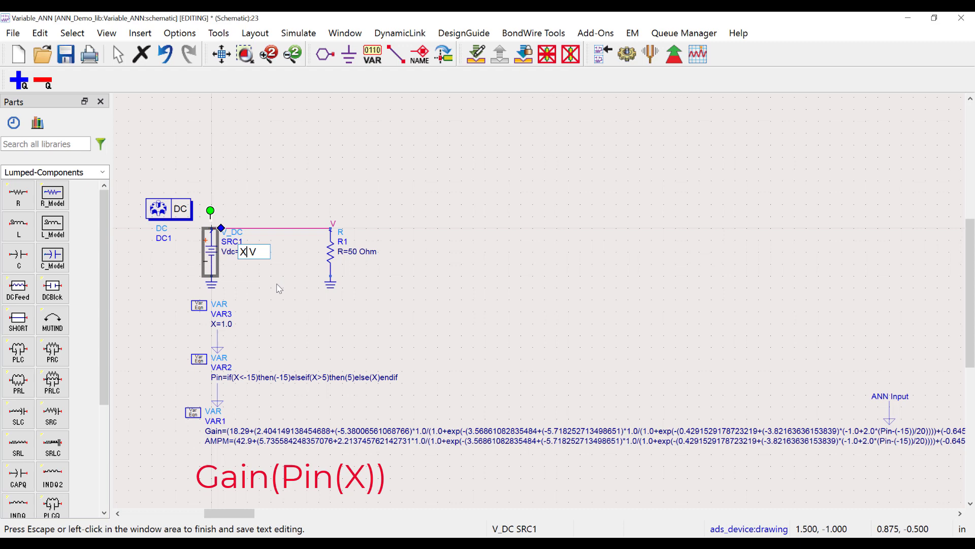
{"action": "left_click", "coordinate": [277, 300]}
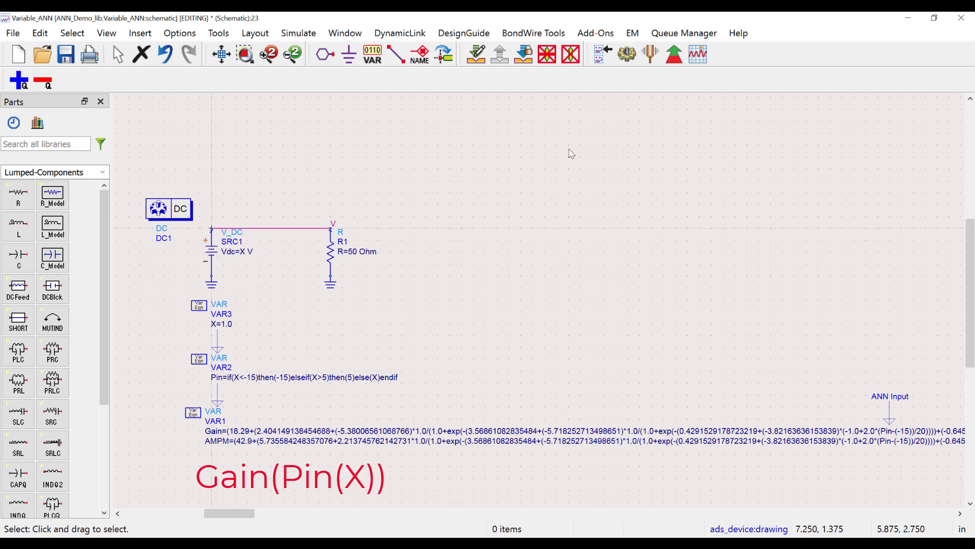
{"action": "left_click", "coordinate": [628, 56]}
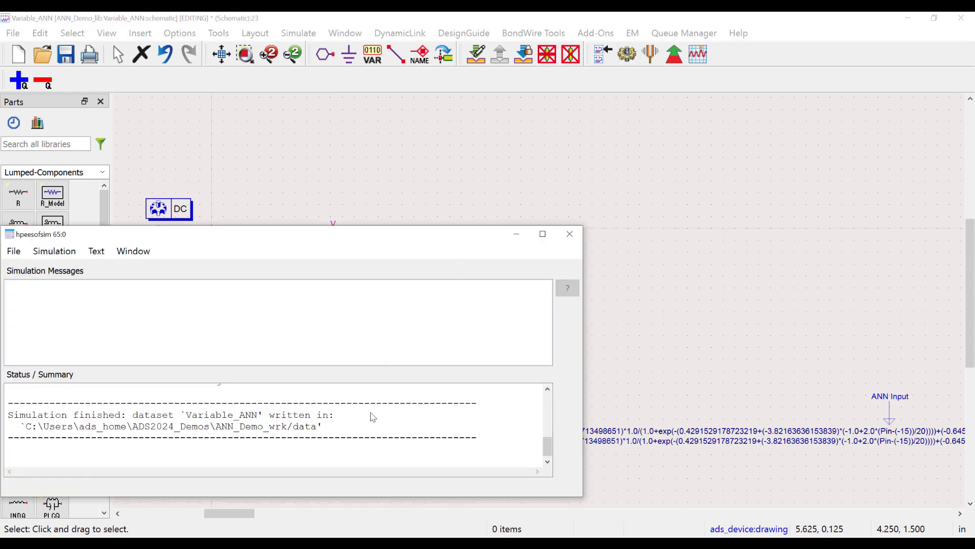
{"action": "scroll", "coordinate": [253, 484], "scroll_direction": "down", "scroll_amount": 2}
{"action": "scroll", "coordinate": [212, 405], "scroll_direction": "down", "scroll_amount": 2}
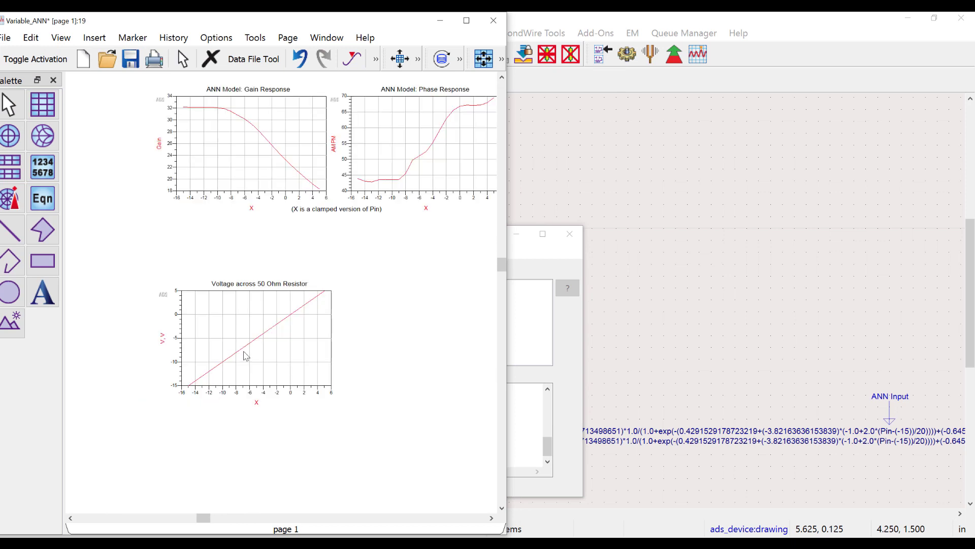
{"action": "scroll", "coordinate": [247, 349], "scroll_direction": "up", "scroll_amount": 1}
{"action": "scroll", "coordinate": [283, 286], "scroll_direction": "up", "scroll_amount": 1}
{"action": "scroll", "coordinate": [293, 296], "scroll_direction": "up", "scroll_amount": 1}
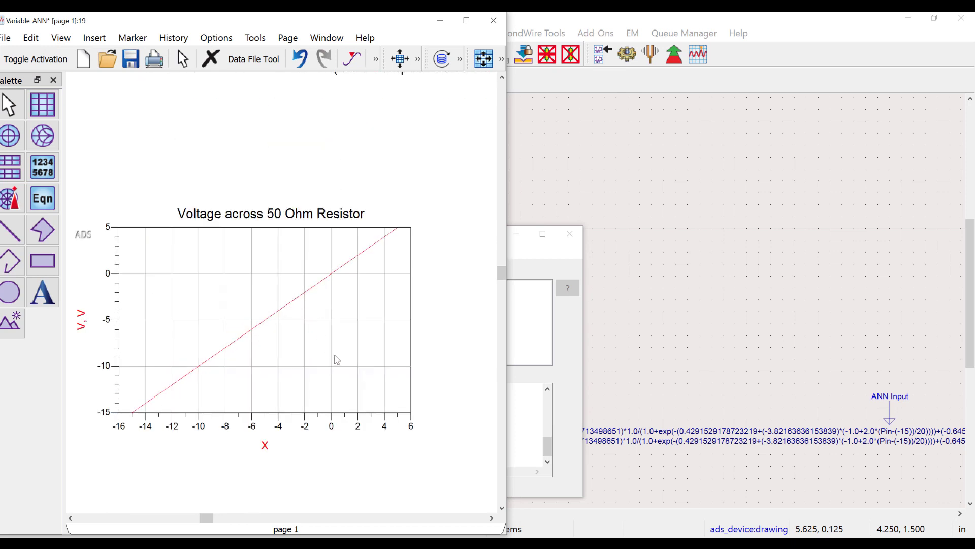
Step: Change SRC1's Vdc from X to Gain, resimulate, and check the resistor voltage trace
{"action": "left_click", "coordinate": [646, 322]}
{"action": "double_click", "coordinate": [246, 254]}
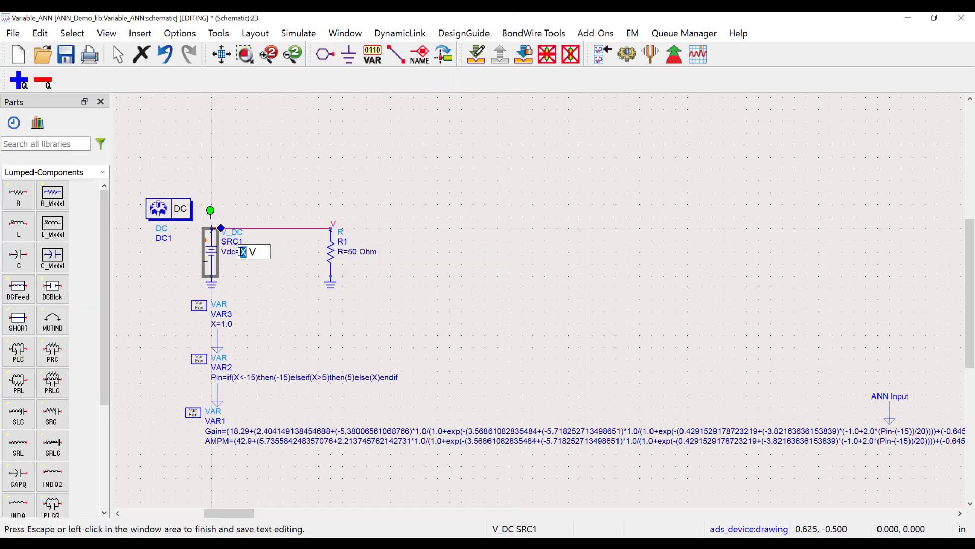
{"action": "type", "text": "Gain"}
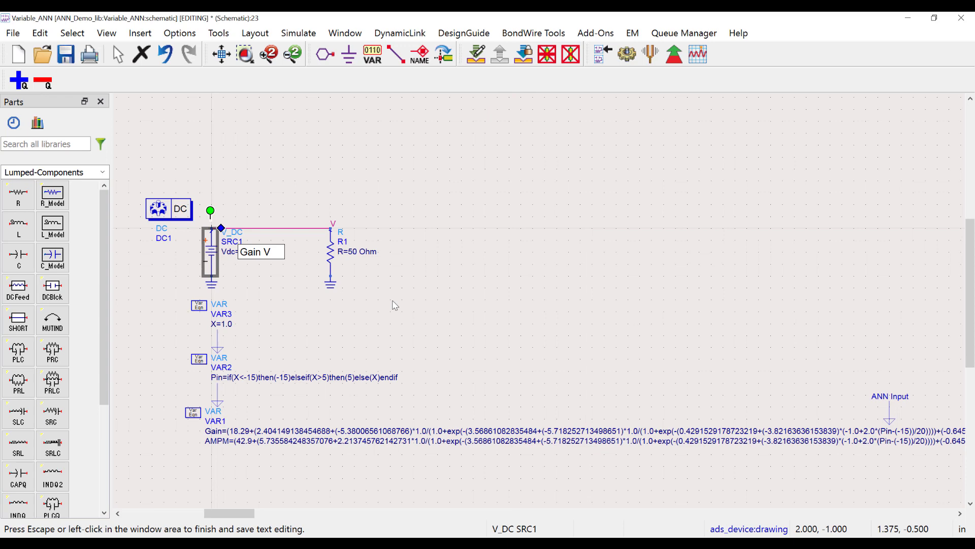
{"action": "left_click", "coordinate": [439, 341]}
{"action": "left_click", "coordinate": [627, 54]}
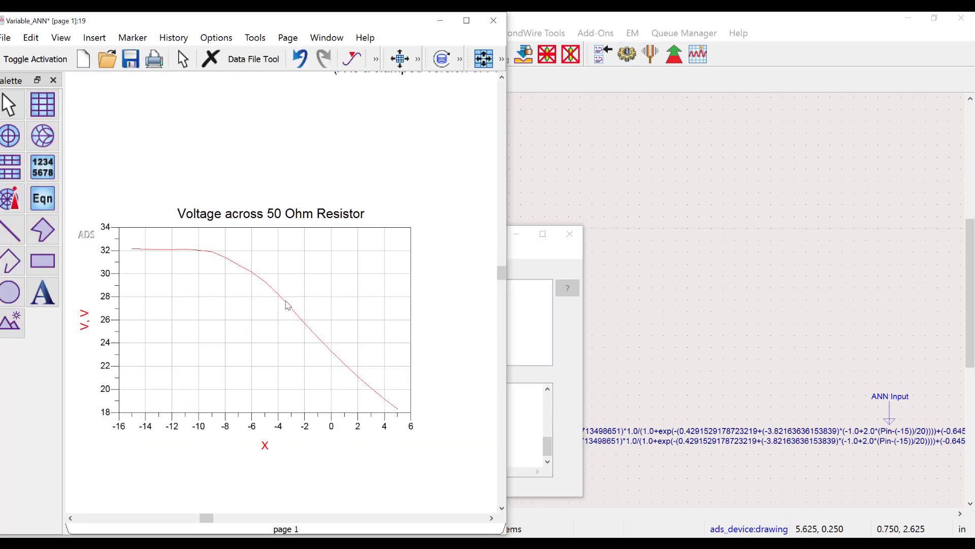
{"action": "left_click", "coordinate": [286, 305]}
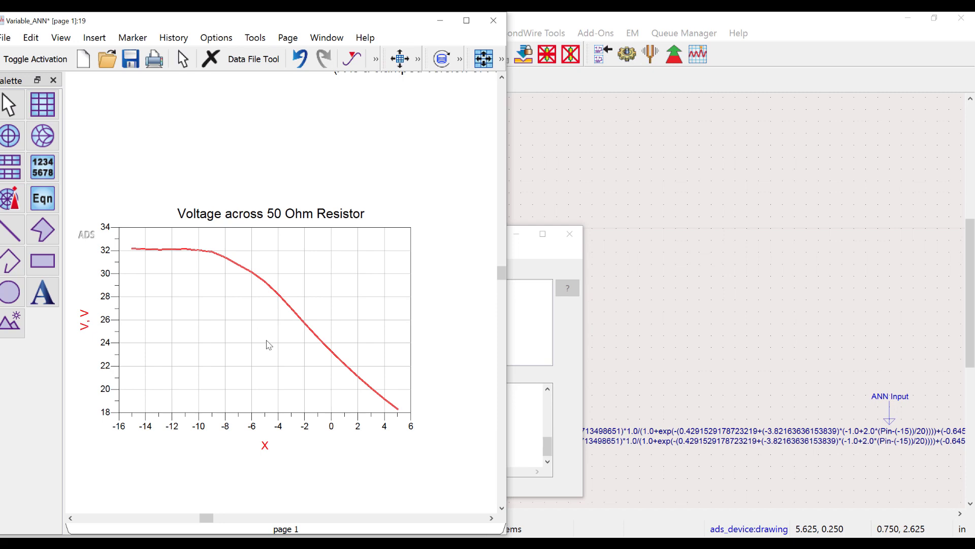
{"action": "left_click", "coordinate": [636, 382]}
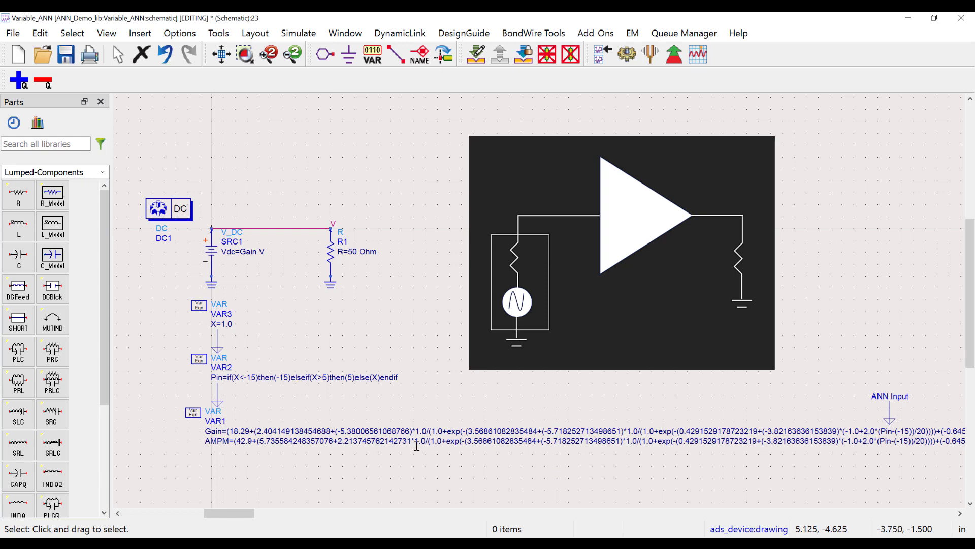
Step: Switch the Parts palette from Eqn Based-Linear to Eqn Based-Nonlinear and dismiss the plot window
{"action": "left_click", "coordinate": [103, 173]}
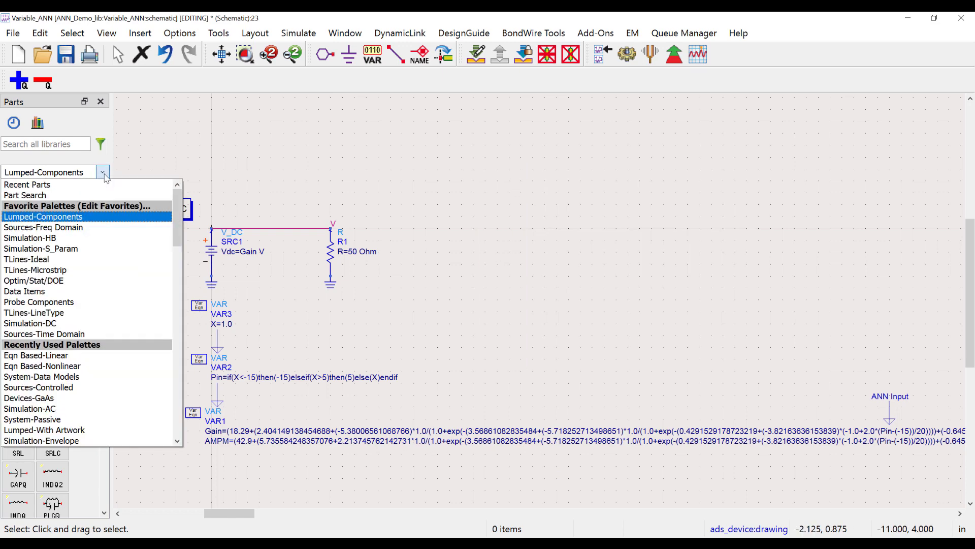
{"action": "left_click", "coordinate": [94, 355]}
{"action": "triple_click", "coordinate": [80, 174]}
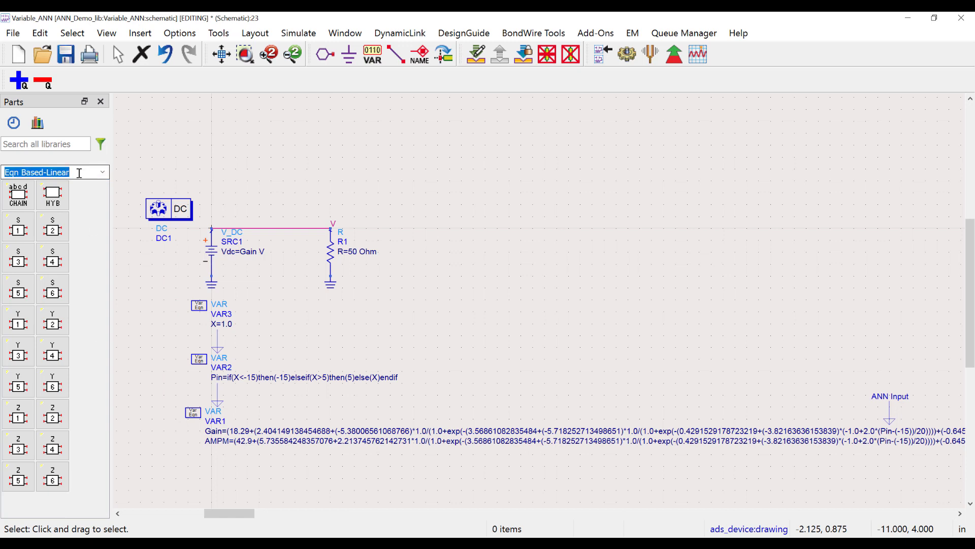
{"action": "scroll", "coordinate": [80, 174], "scroll_direction": "down", "scroll_amount": 1}
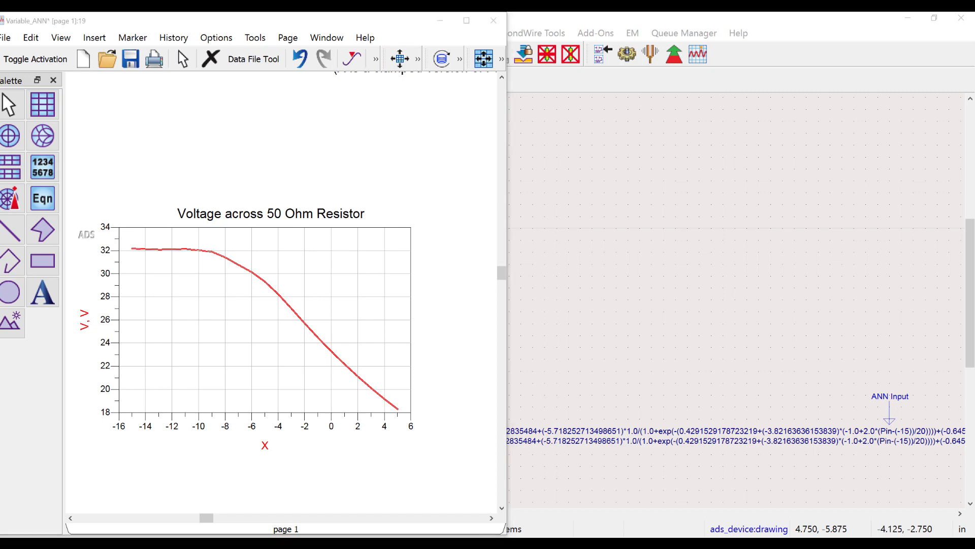
{"action": "key", "text": "alt+Tab"}
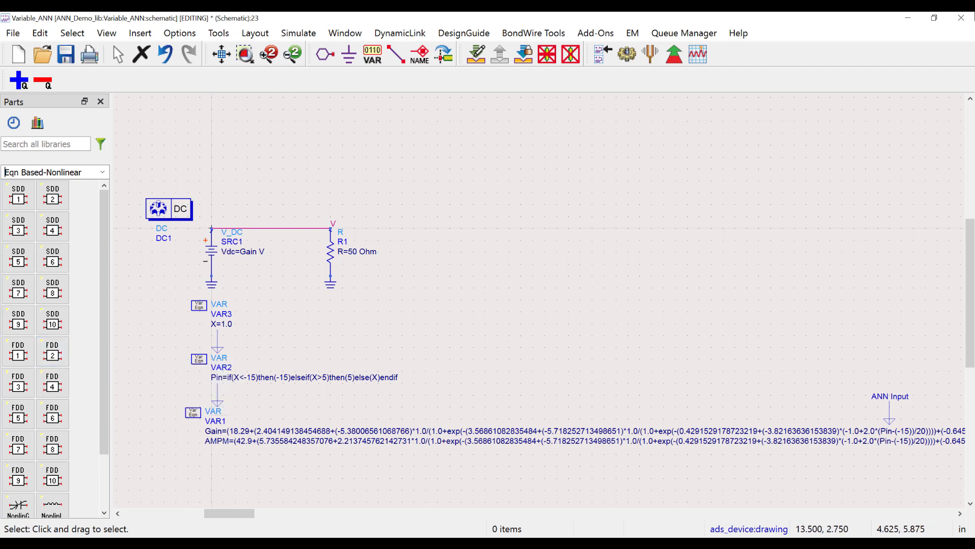
Step: In FDD2P's parameters, set the port 1 current I[1,1] formula to _sv(1,1)/50
{"action": "left_click", "coordinate": [910, 18]}
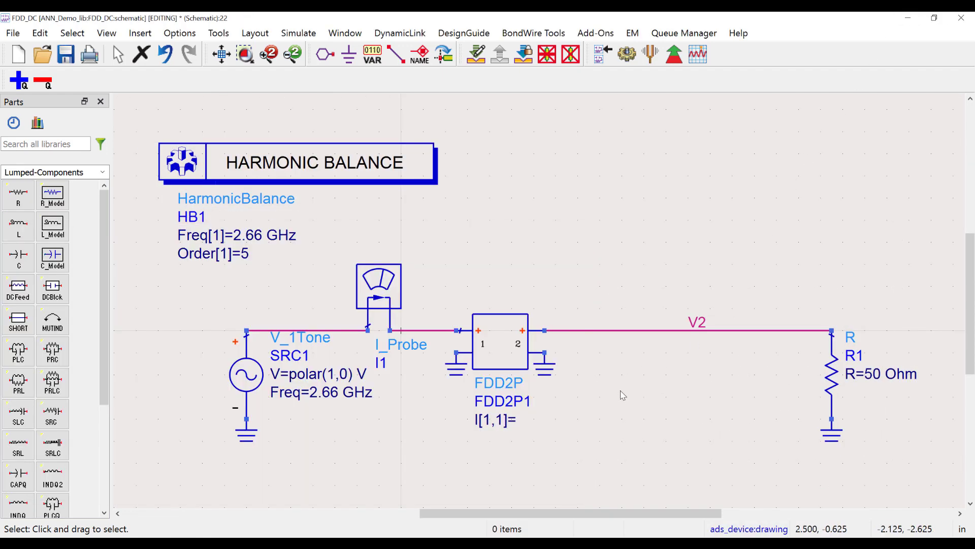
{"action": "double_click", "coordinate": [513, 351]}
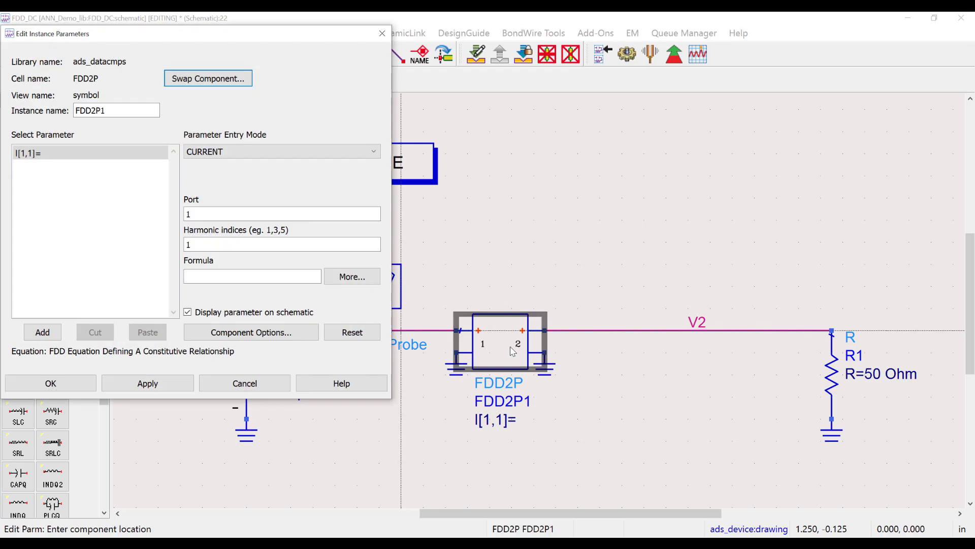
{"action": "left_click", "coordinate": [276, 154]}
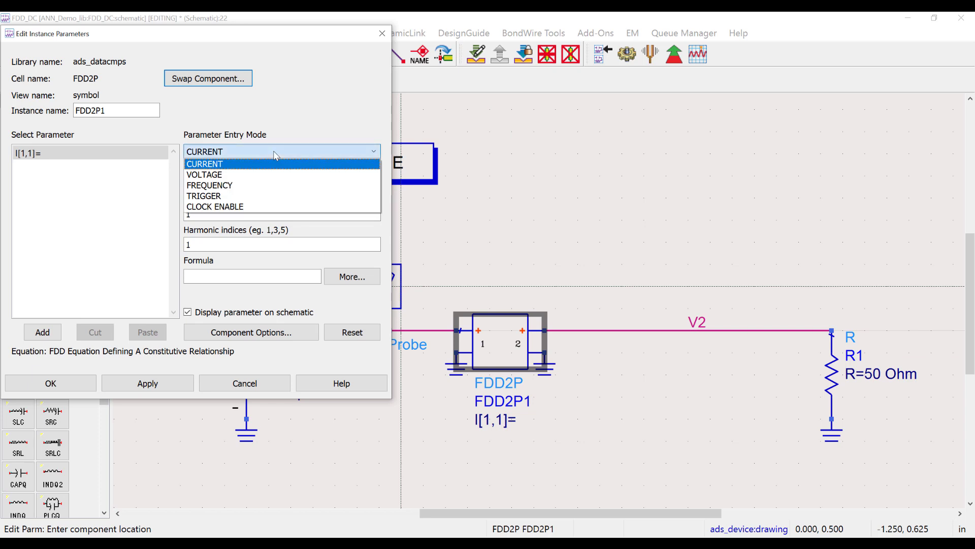
{"action": "left_click", "coordinate": [267, 171]}
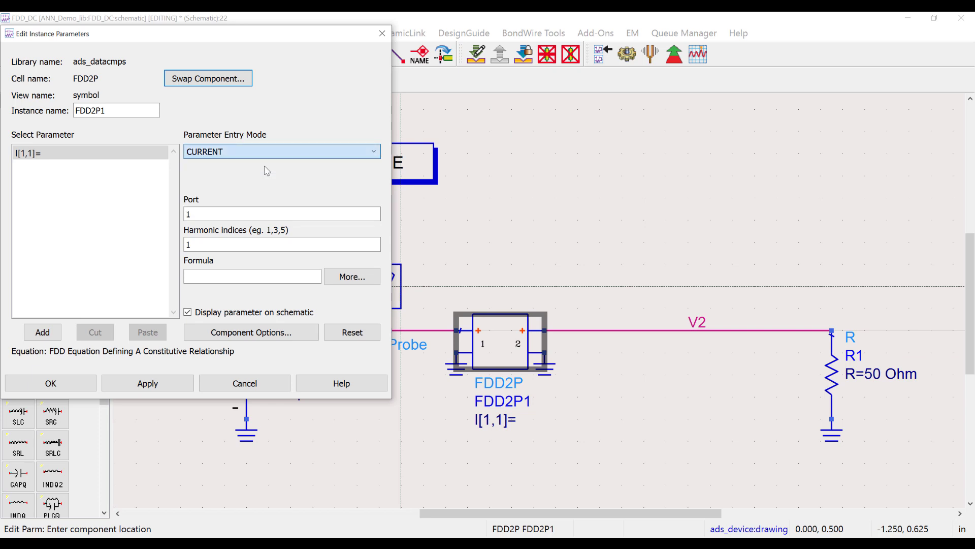
{"action": "left_click", "coordinate": [230, 214]}
{"action": "left_click", "coordinate": [226, 243]}
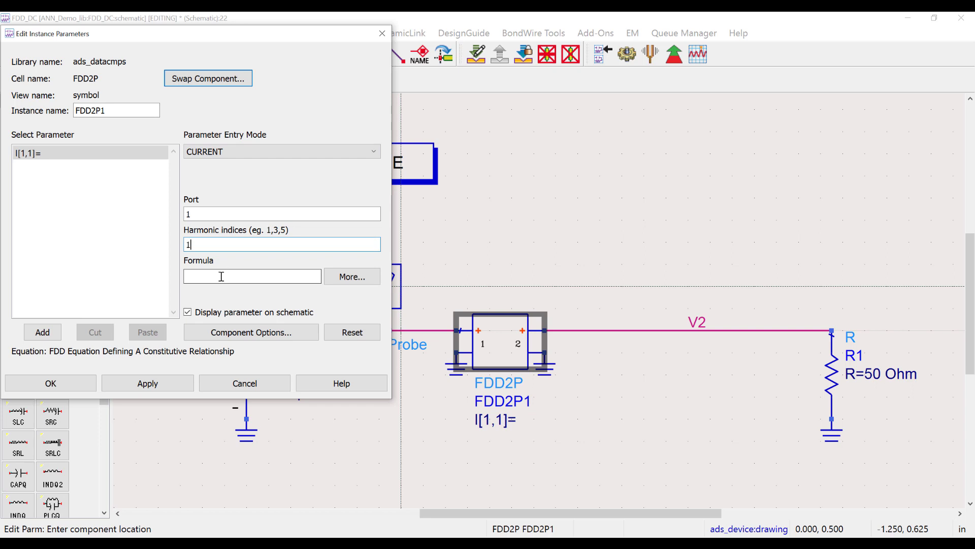
{"action": "left_click", "coordinate": [221, 276]}
{"action": "type", "text": "_sv("}
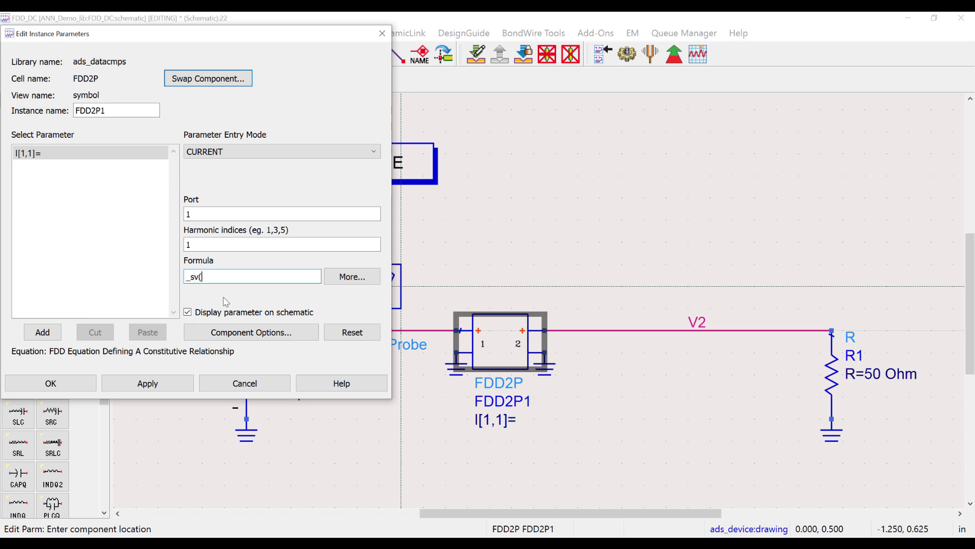
{"action": "type", "text": "1,"}
{"action": "type", "text": "1)/"}
{"action": "type", "text": "50"}
{"action": "left_click", "coordinate": [158, 386]}
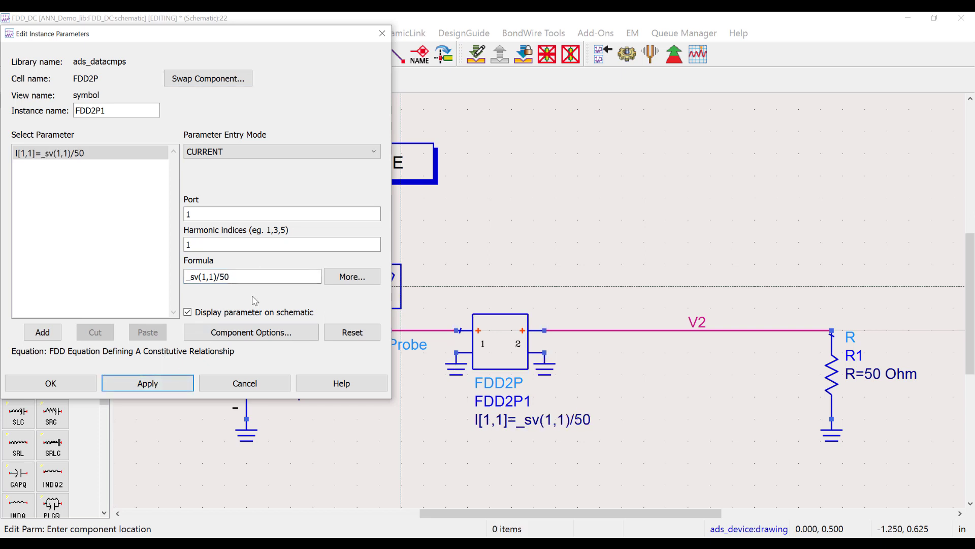
Step: Add a port 2 voltage V[2,1] with formula 2*_sv(1,1)
{"action": "double_click", "coordinate": [185, 213]}
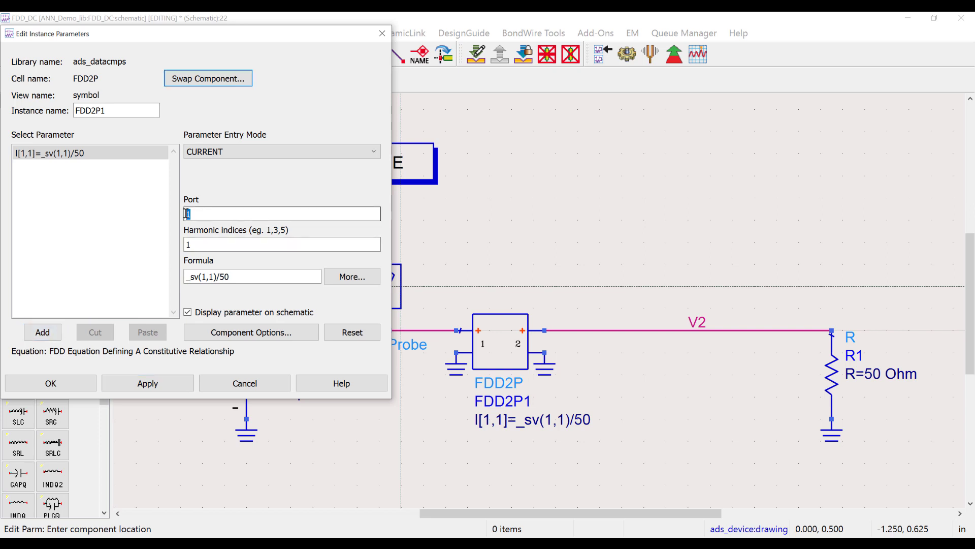
{"action": "type", "text": "2"}
{"action": "left_click", "coordinate": [42, 332]}
{"action": "left_click", "coordinate": [279, 151]}
{"action": "left_click", "coordinate": [213, 175]}
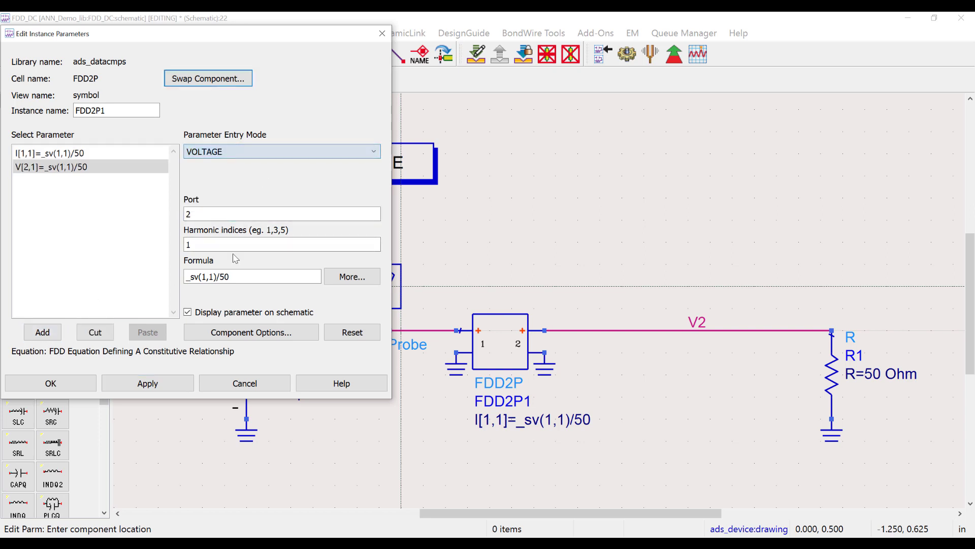
{"action": "left_click", "coordinate": [186, 276]}
{"action": "type", "text": "2*"}
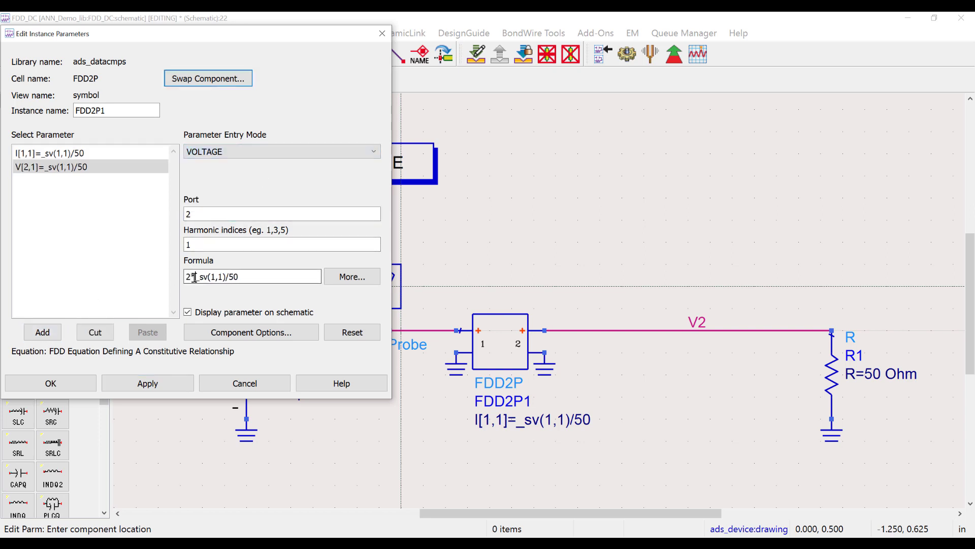
{"action": "left_click_drag", "start_coordinate": [226, 277], "coordinate": [242, 277]}
{"action": "key", "text": "BackSpace"}
{"action": "left_click", "coordinate": [138, 383]}
Step: Run the harmonic-balance simulation and inspect the mag(I1.i) and dB(V2) traces
{"action": "left_click", "coordinate": [51, 383]}
{"action": "left_click", "coordinate": [629, 55]}
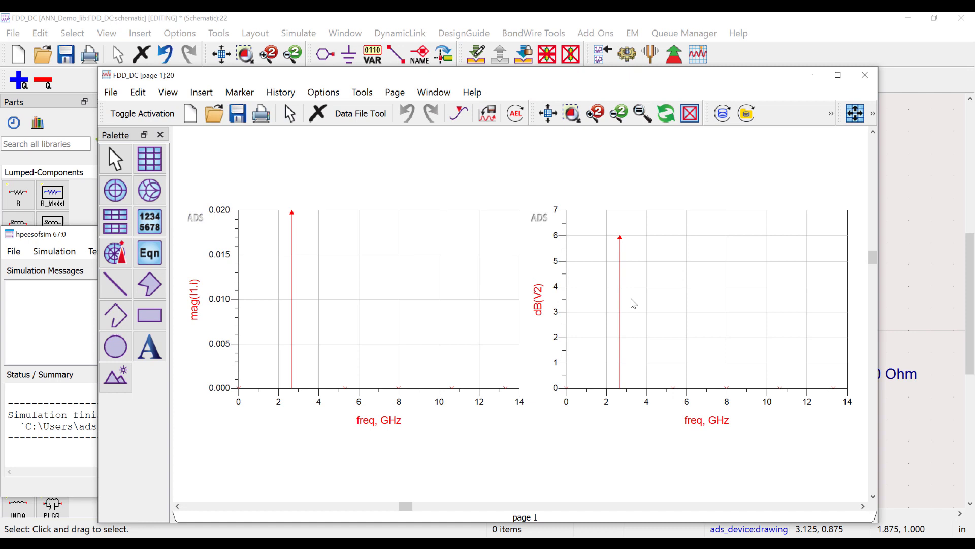
{"action": "left_click", "coordinate": [294, 293]}
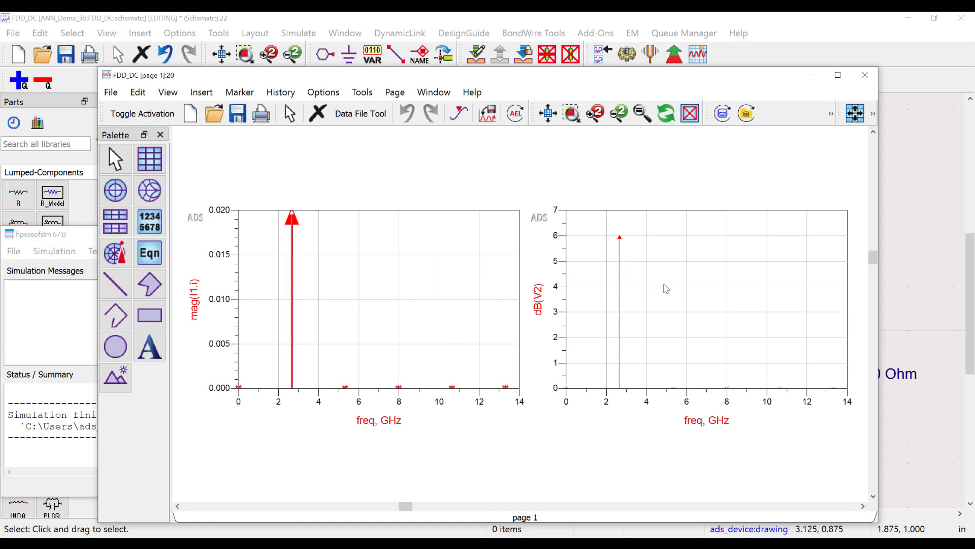
{"action": "left_click", "coordinate": [621, 283]}
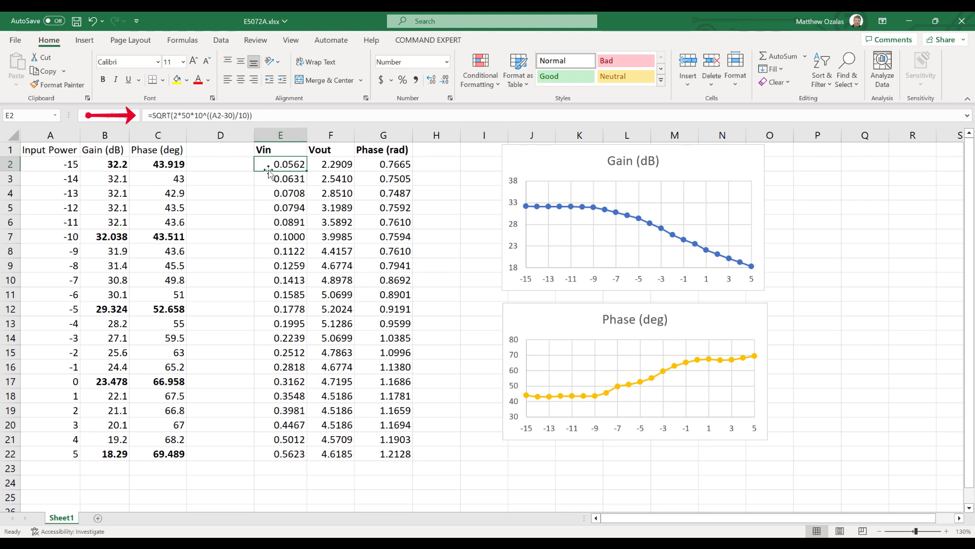
Step: Check the F2 and G2 formulas, then copy the Vin, Vout and Phase (rad) values
{"action": "left_click", "coordinate": [324, 163]}
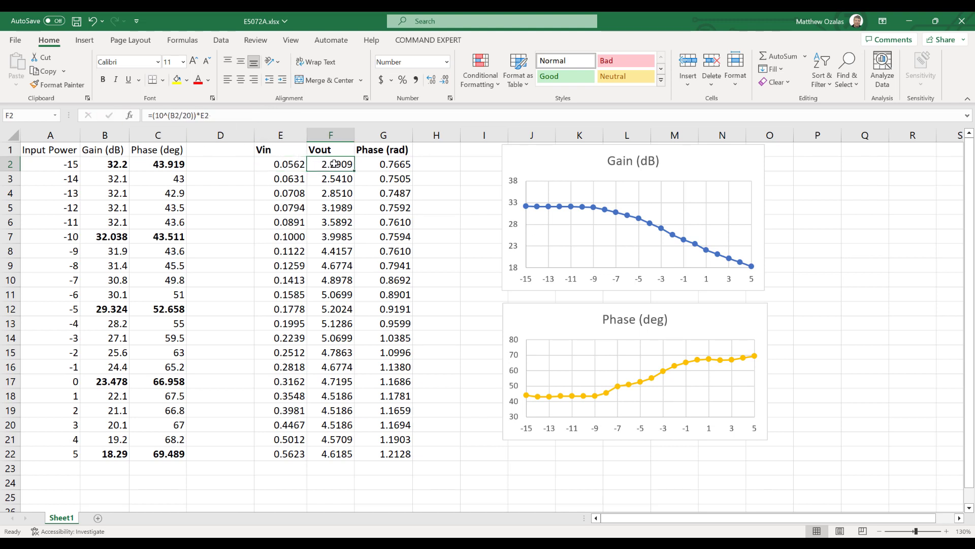
{"action": "left_click", "coordinate": [386, 163]}
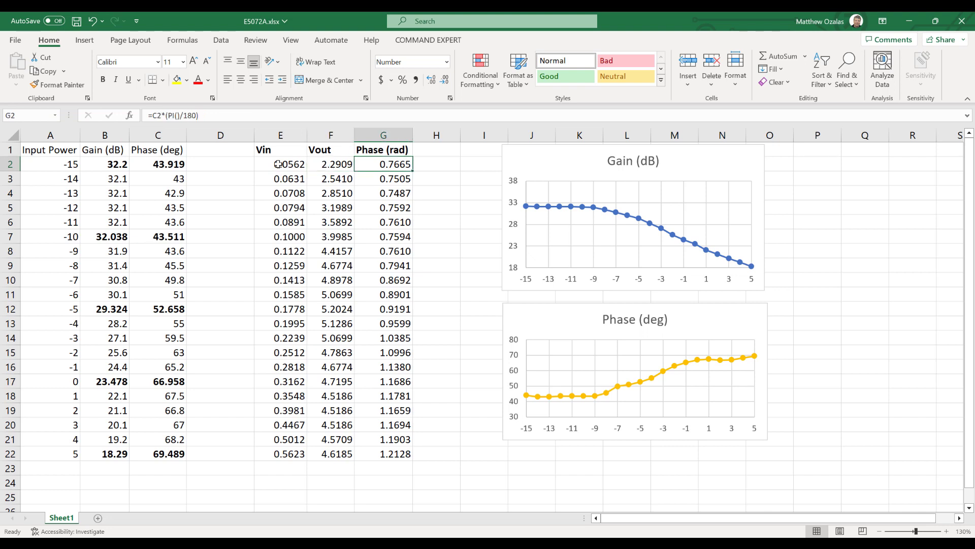
{"action": "left_click_drag", "start_coordinate": [278, 164], "coordinate": [401, 454]}
{"action": "key", "text": "ctrl+c"}
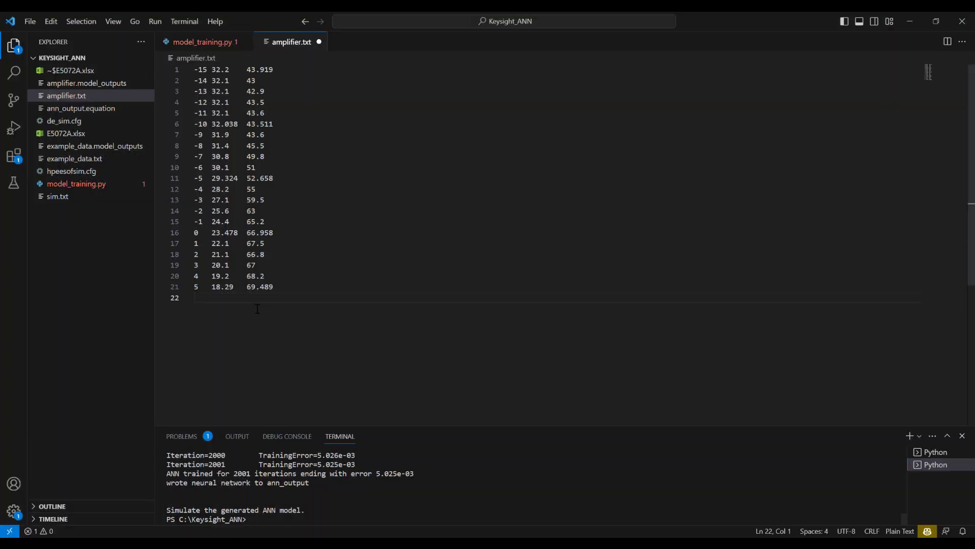
Step: Paste the new columns over amplifier.txt's data, save it, and rerun model_training.py
{"action": "key", "text": "ctrl+a"}
{"action": "key", "text": "ctrl+v"}
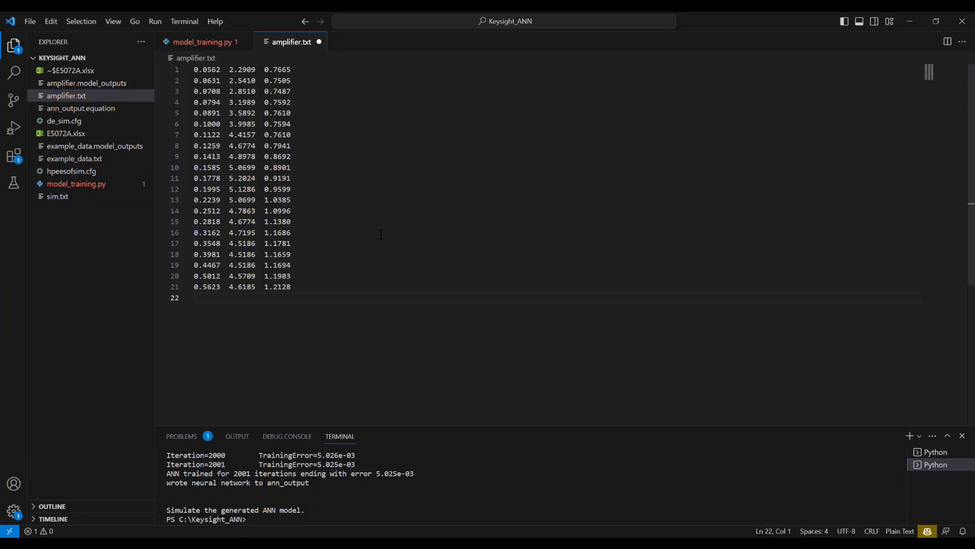
{"action": "key", "text": "ctrl+s"}
{"action": "left_click", "coordinate": [202, 42]}
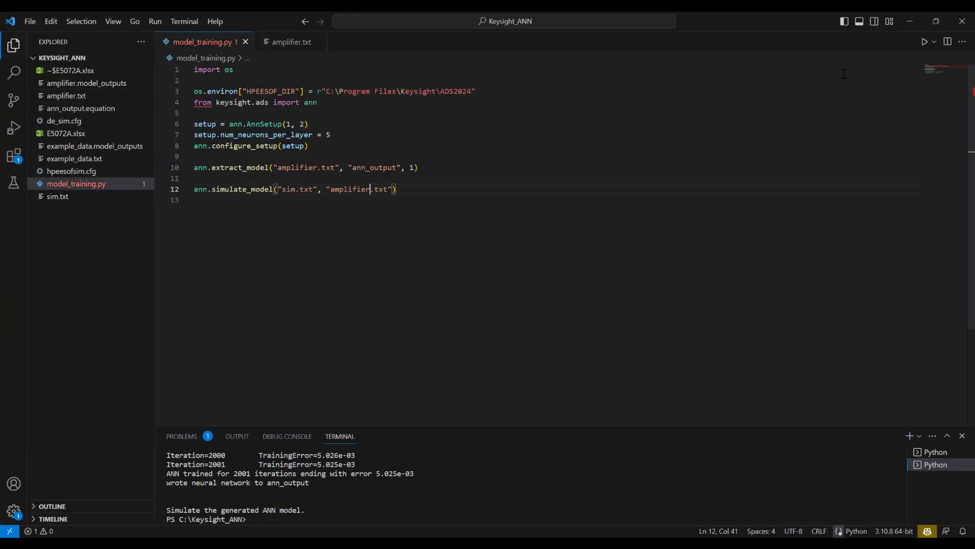
{"action": "left_click", "coordinate": [934, 42]}
Step: In ann_output.equation, replace all _v1 with _vin; rename y1 to vout(_vin), y2 to phrad(_vin)
{"action": "left_click", "coordinate": [119, 109]}
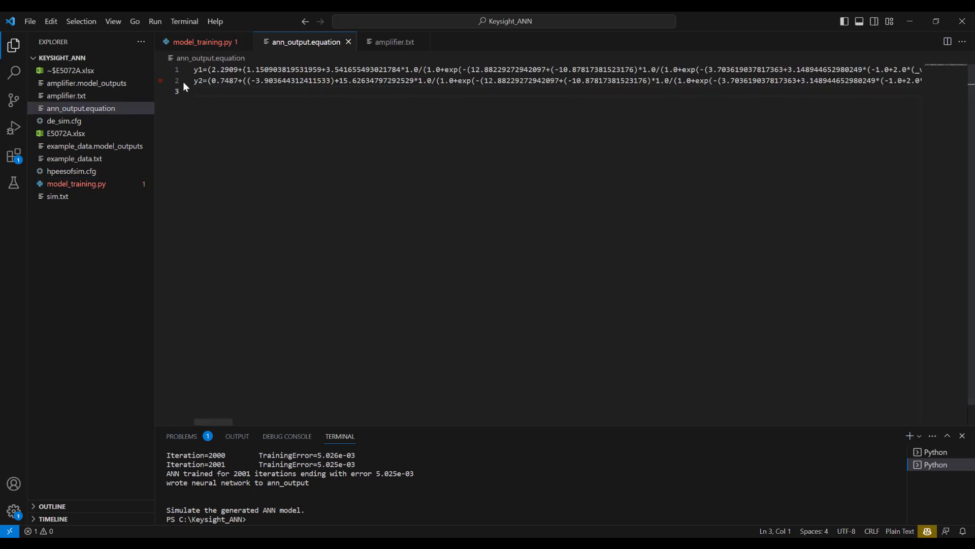
{"action": "key", "text": "ctrl+h"}
{"action": "type", "text": "_vin"}
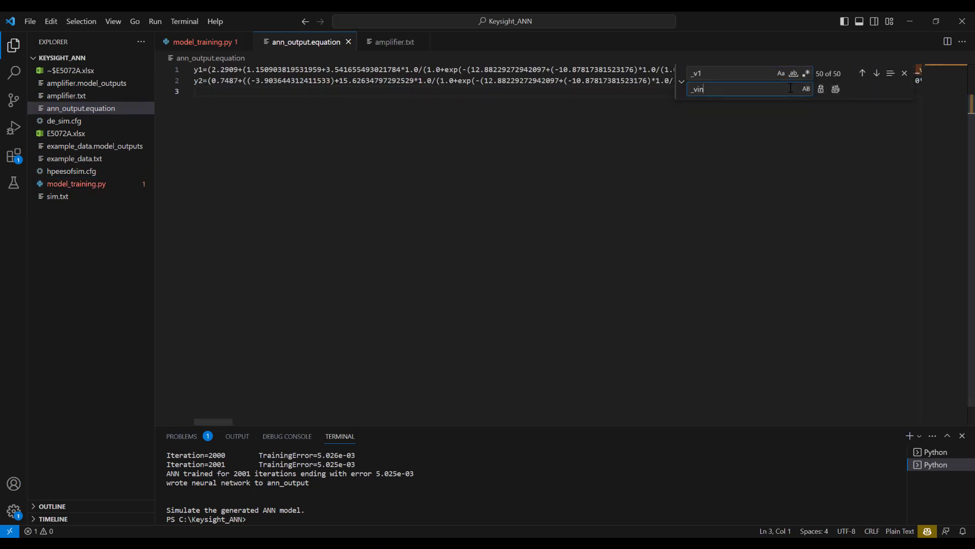
{"action": "left_click", "coordinate": [835, 89]}
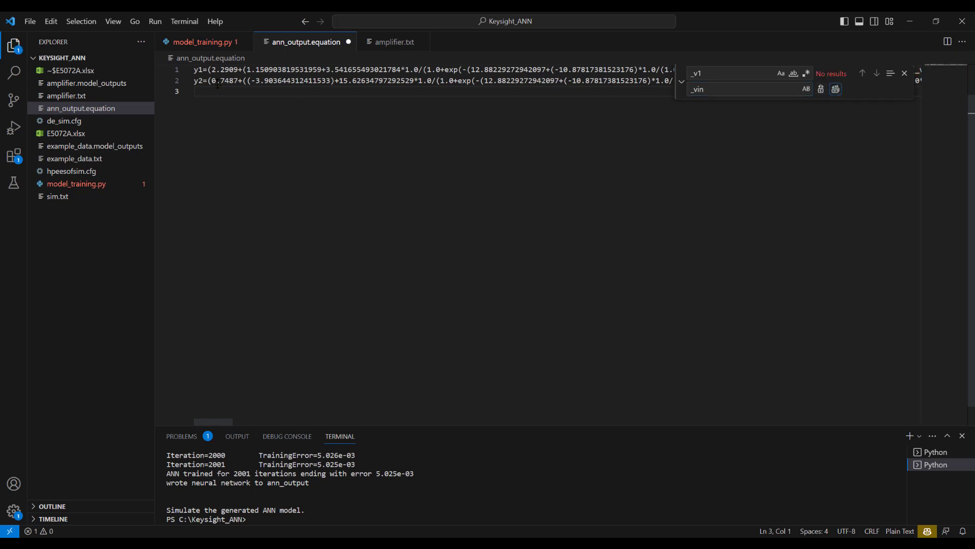
{"action": "left_click_drag", "start_coordinate": [203, 70], "coordinate": [191, 70]}
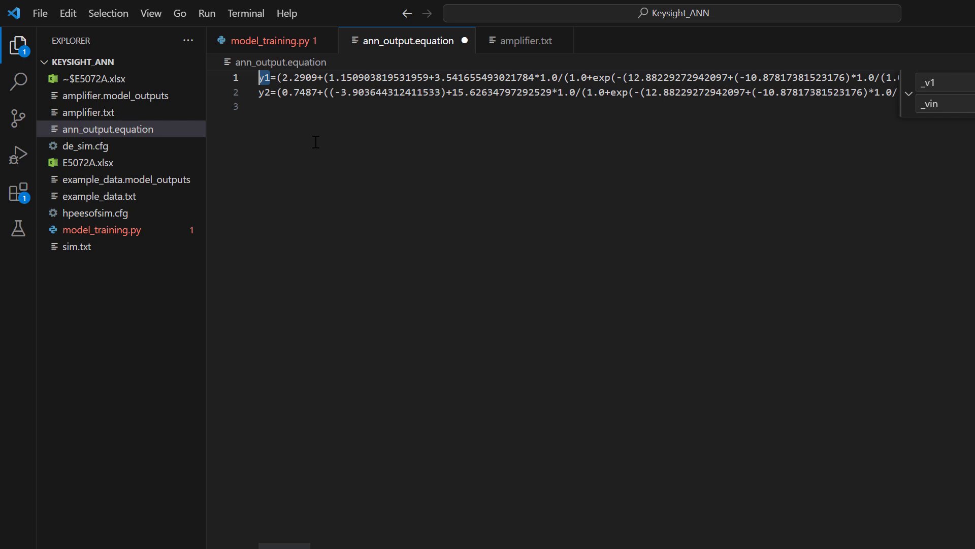
{"action": "type", "text": "vout("}
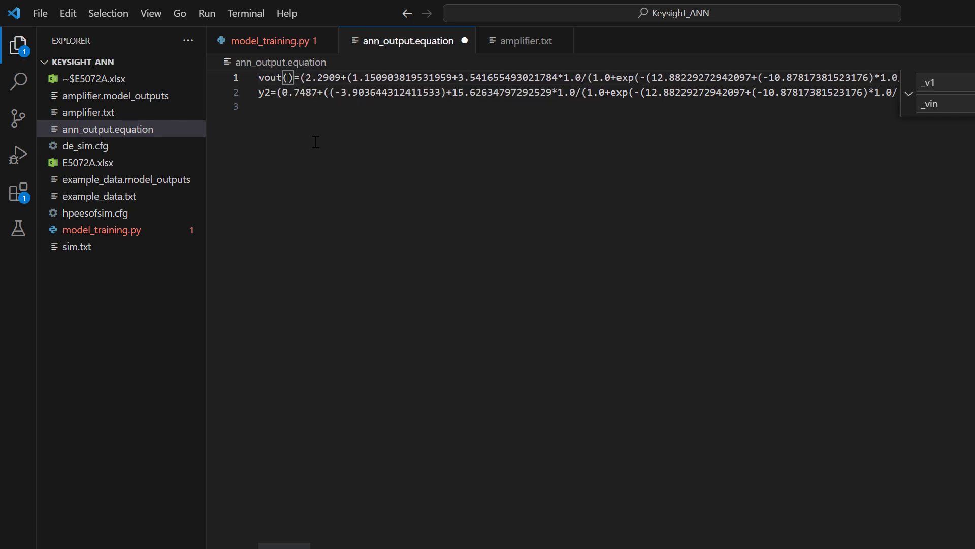
{"action": "type", "text": "_vin"}
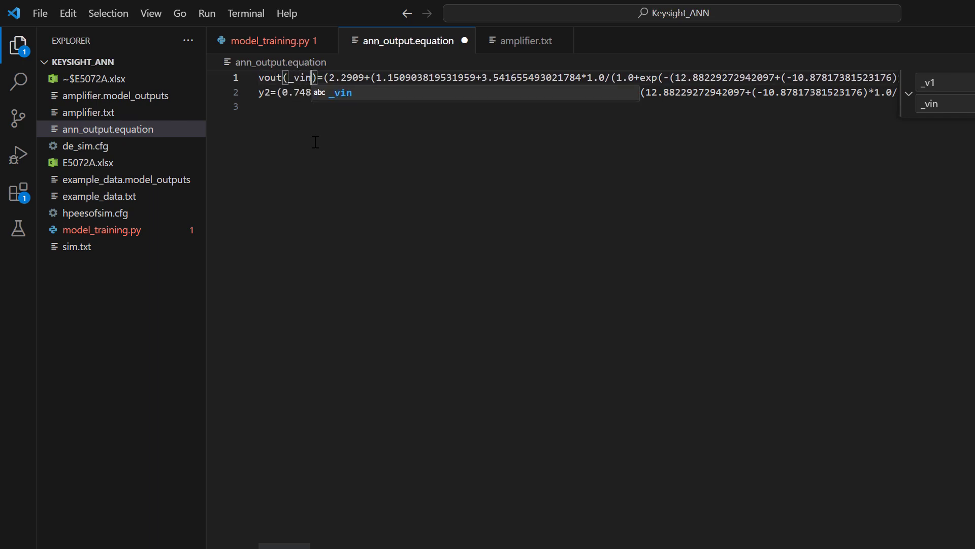
{"action": "left_click", "coordinate": [315, 142]}
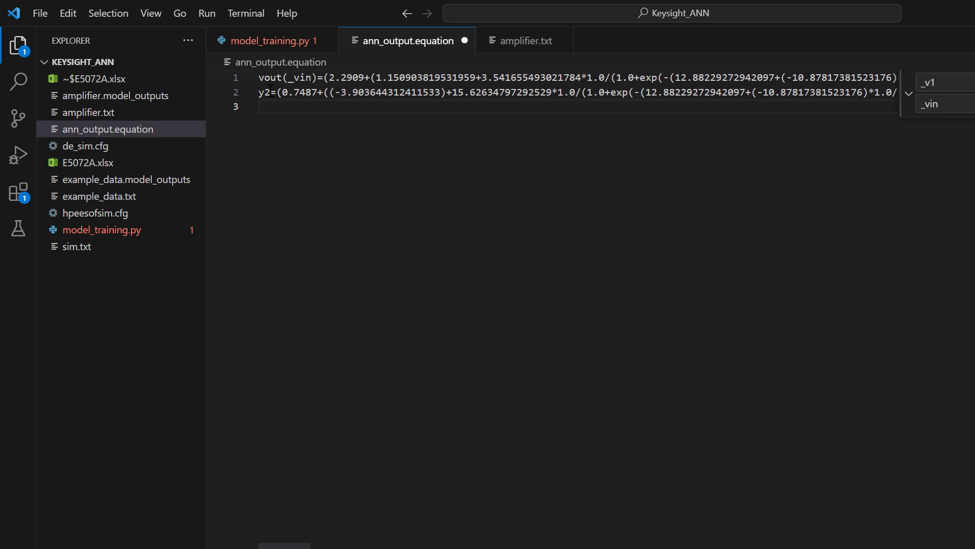
{"action": "left_click_drag", "start_coordinate": [272, 91], "coordinate": [249, 93]}
{"action": "type", "text": "ph"}
{"action": "type", "text": "rad(_"}
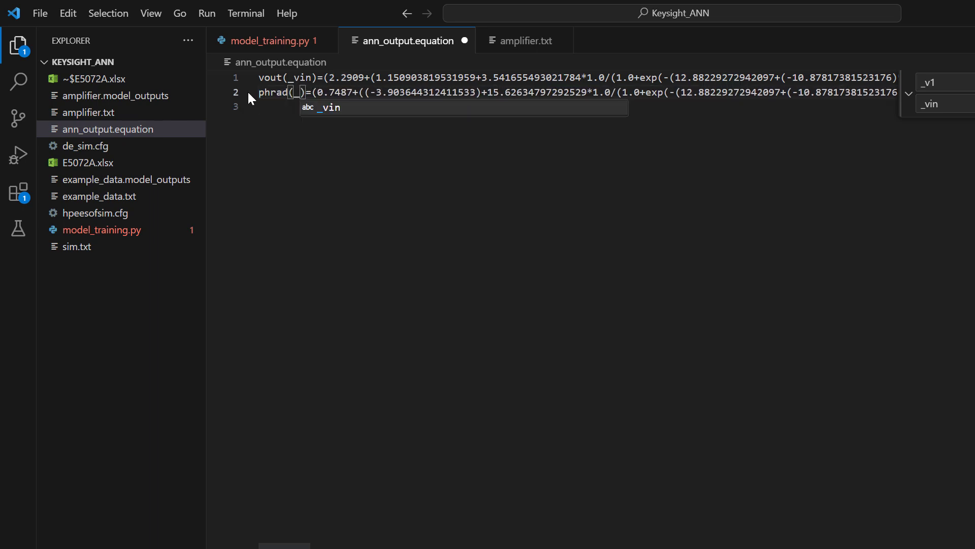
{"action": "type", "text": "vin"}
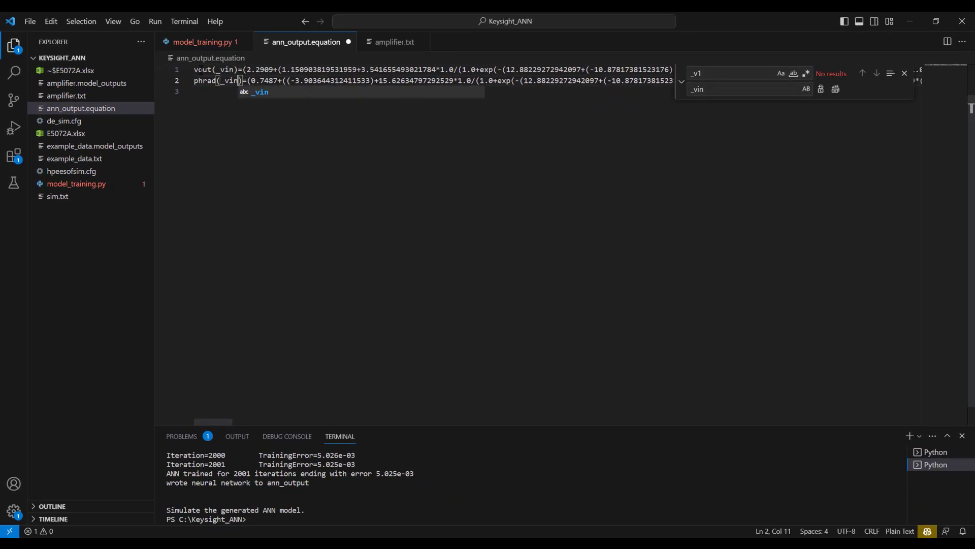
Step: Paste the ANN vout(_vin) and phrad(_vin) equations from VS Code into VAR2
{"action": "triple_click", "coordinate": [201, 70]}
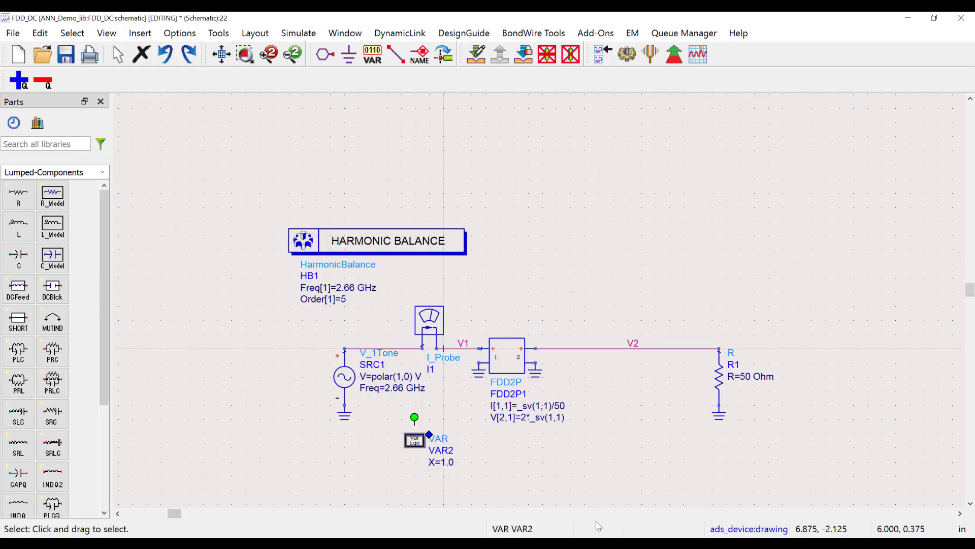
{"action": "double_click", "coordinate": [417, 446]}
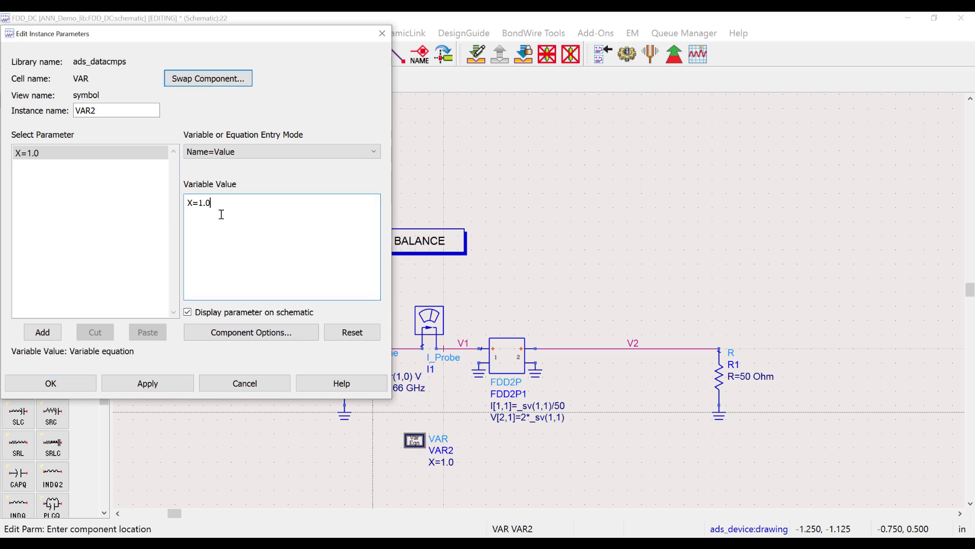
{"action": "key", "text": "ctrl+a"}
{"action": "key", "text": "ctrl+v"}
{"action": "left_click", "coordinate": [138, 382]}
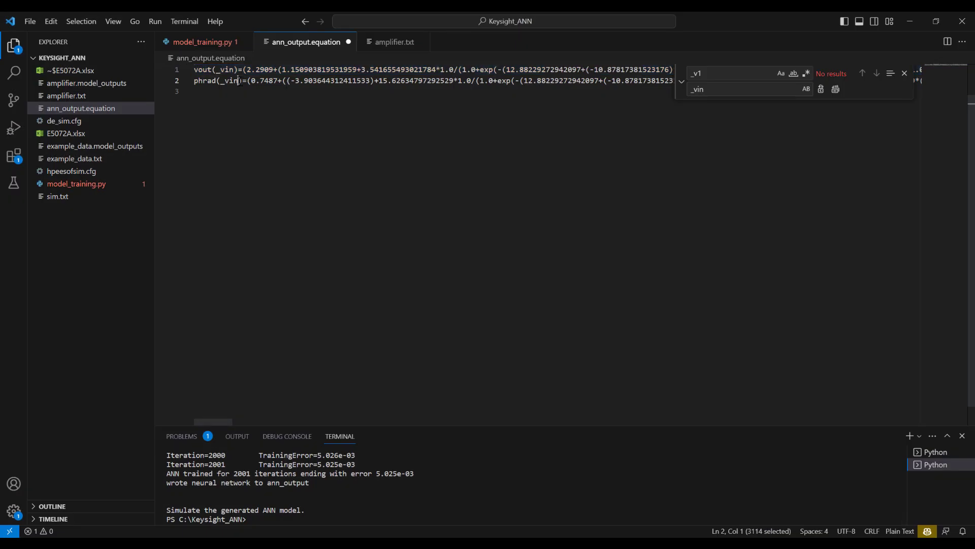
{"action": "triple_click", "coordinate": [226, 80]}
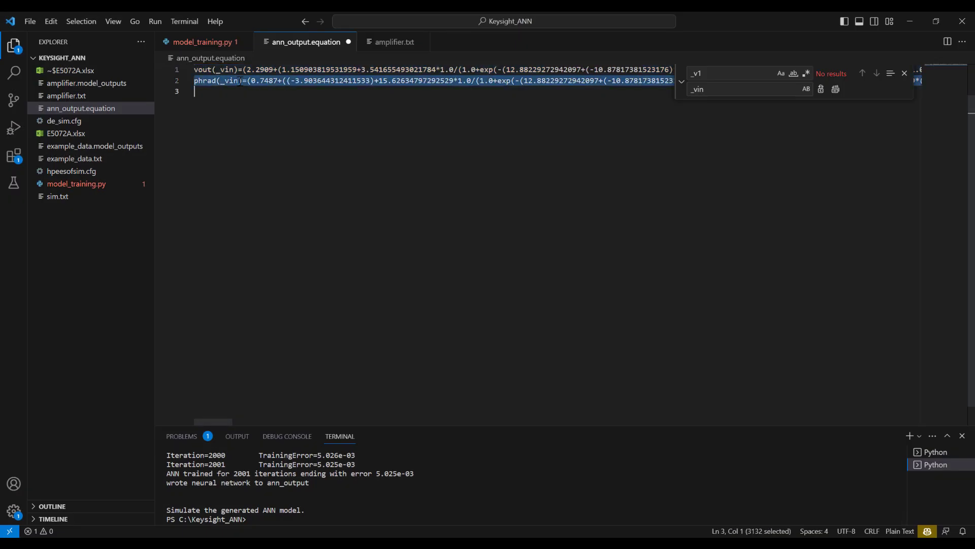
{"action": "left_click", "coordinate": [584, 519]}
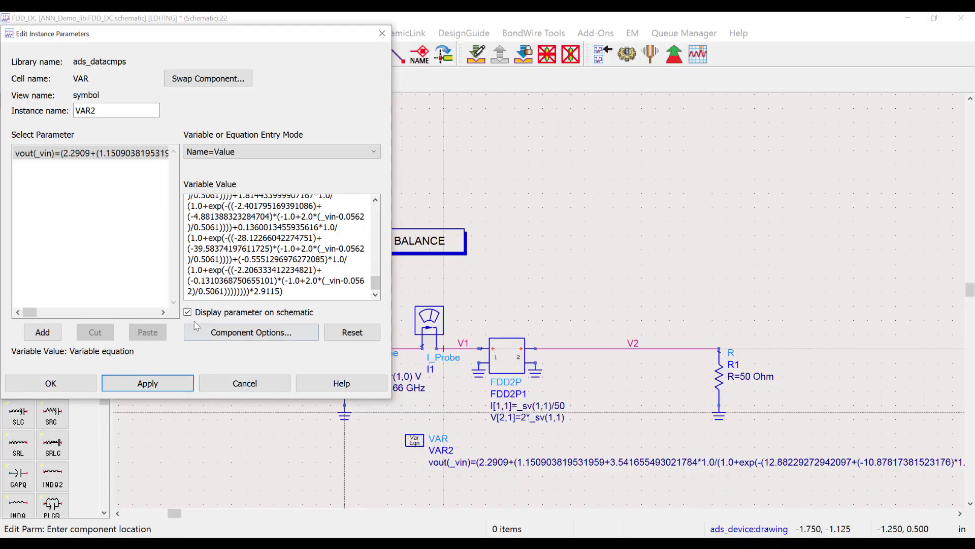
{"action": "left_click", "coordinate": [305, 293]}
{"action": "key", "text": "ctrl+a"}
{"action": "key", "text": "ctrl+v"}
{"action": "left_click", "coordinate": [42, 331]}
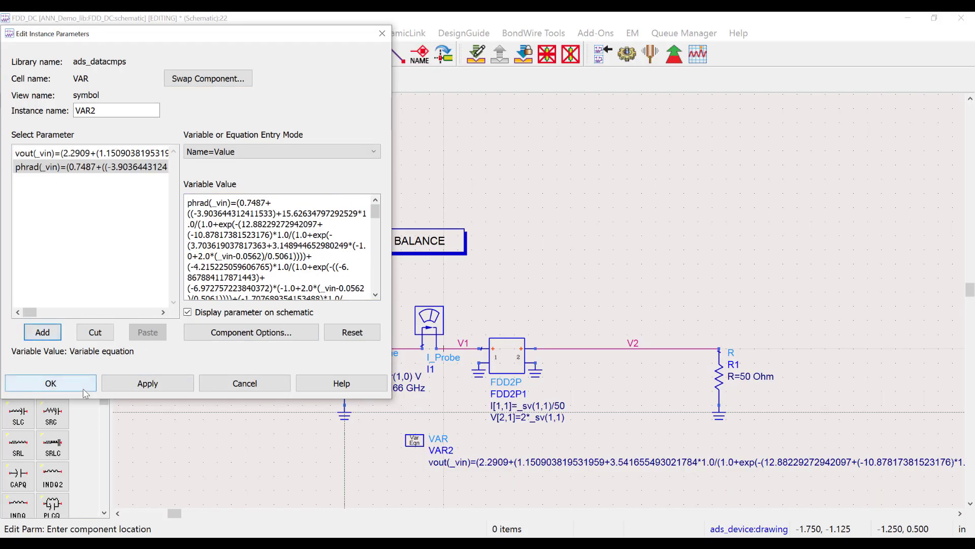
{"action": "left_click", "coordinate": [50, 383]}
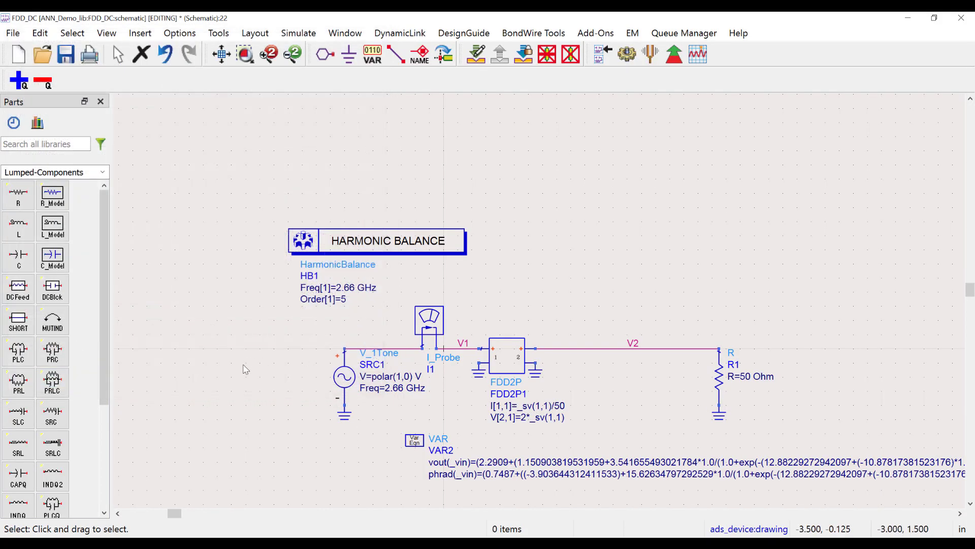
Step: Replace the voltage source with the pasted Pin-driven power port and confirm the HB Pin sweep
{"action": "key", "text": "ctrl+v"}
{"action": "left_click", "coordinate": [238, 397]}
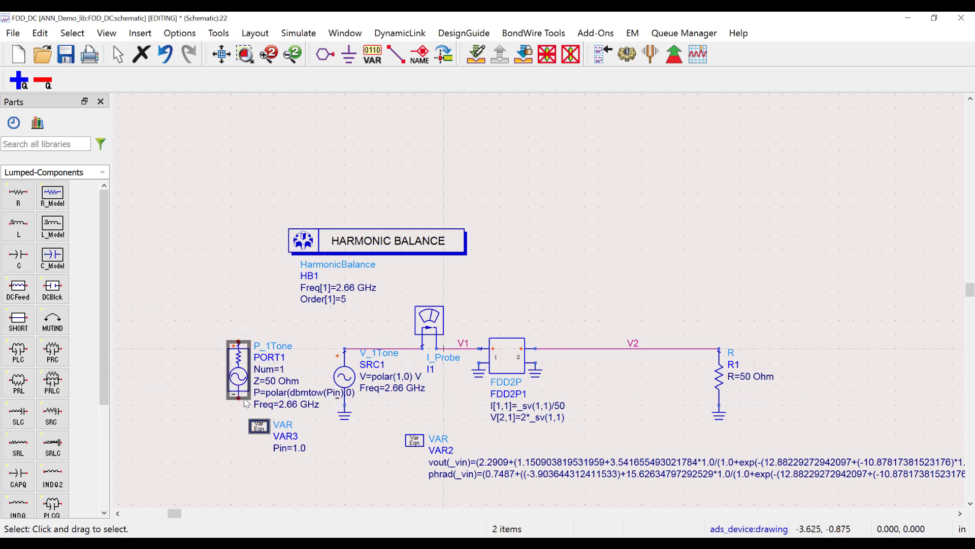
{"action": "left_click", "coordinate": [345, 391]}
{"action": "key", "text": "Delete"}
{"action": "left_click_drag", "start_coordinate": [244, 384], "coordinate": [345, 386]}
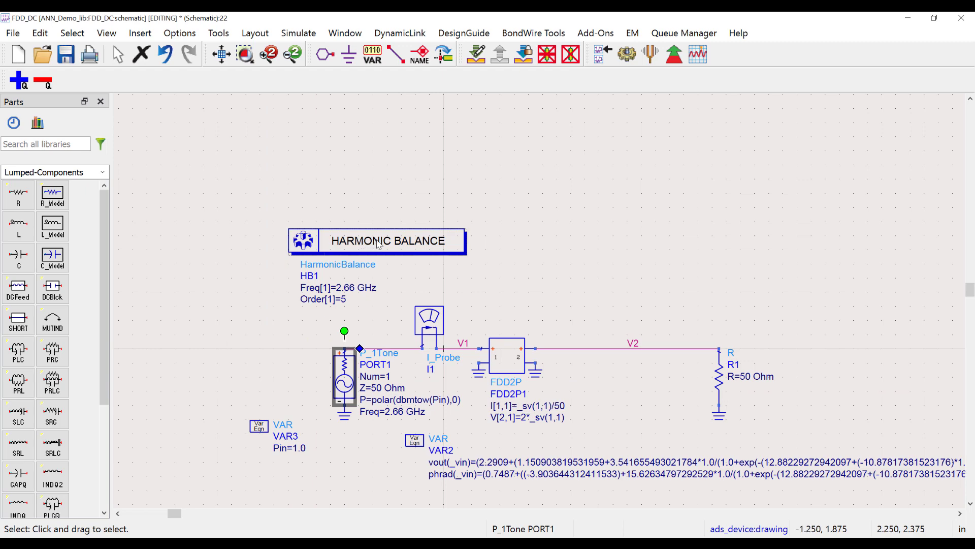
{"action": "double_click", "coordinate": [386, 241]}
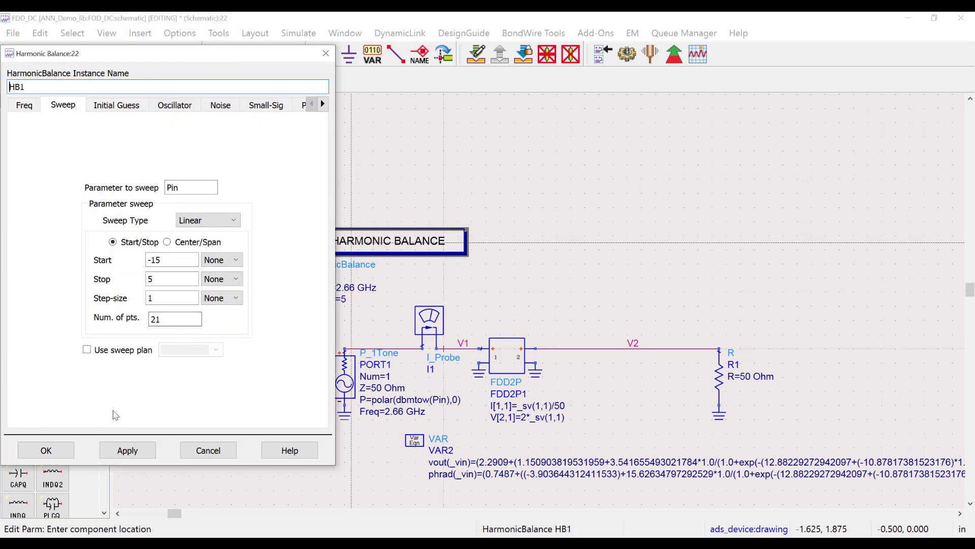
{"action": "left_click", "coordinate": [66, 451]}
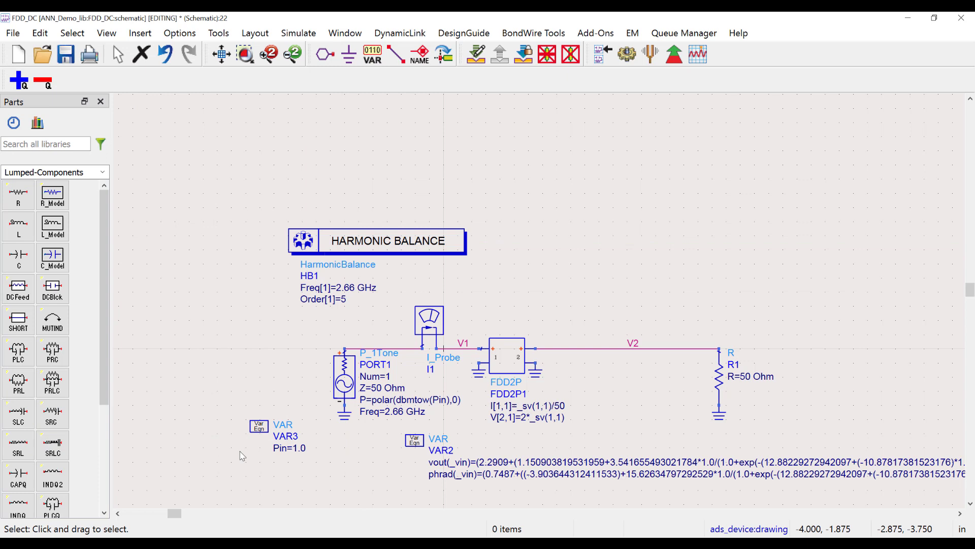
Step: Change FDD2P1's V[2,1] formula to vout(_sv(1,1))*exp(j*phrad(_sv(1,1))) and apply it
{"action": "double_click", "coordinate": [512, 364]}
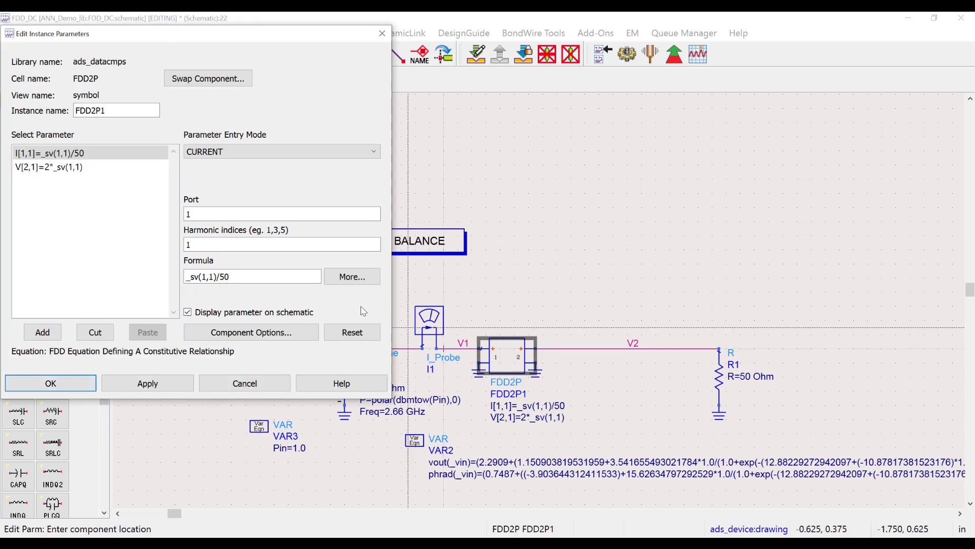
{"action": "left_click", "coordinate": [94, 167]}
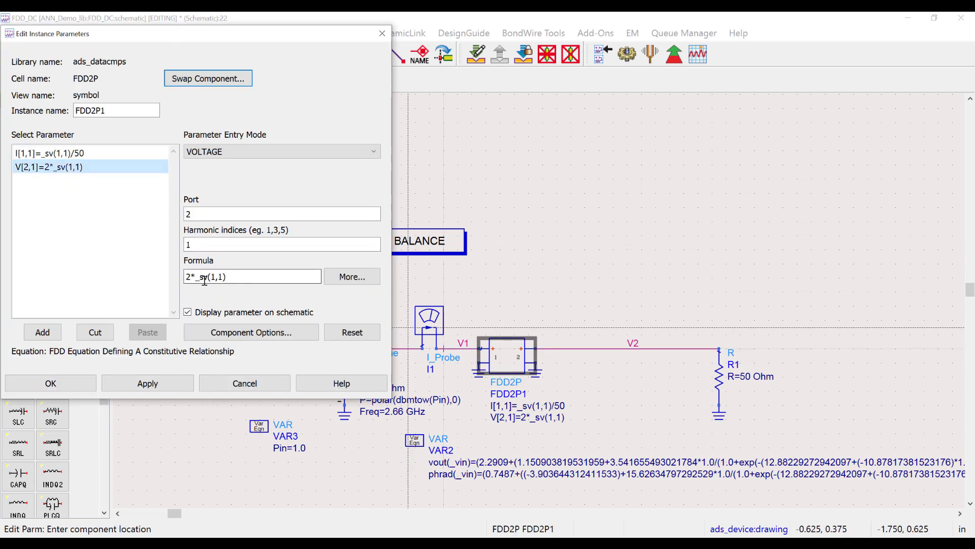
{"action": "left_click_drag", "start_coordinate": [195, 277], "coordinate": [185, 279]}
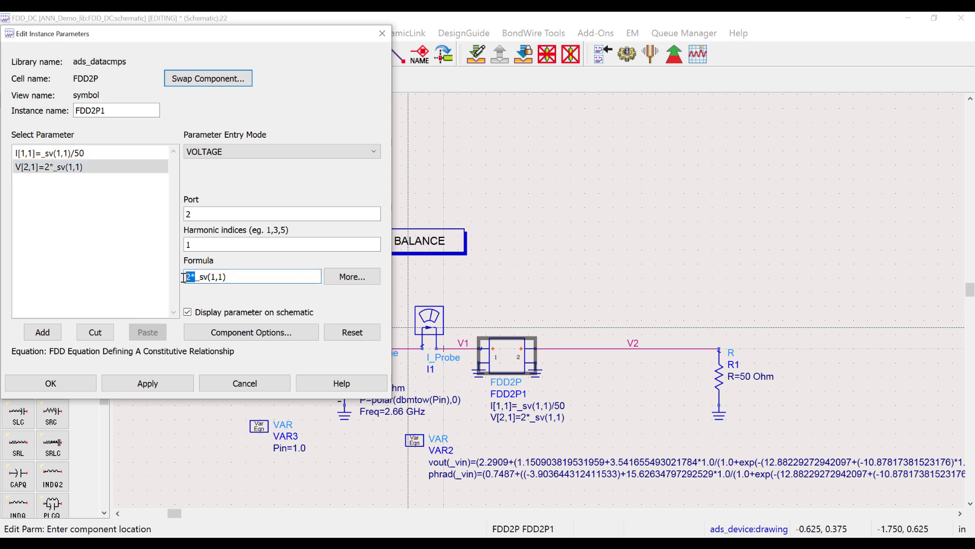
{"action": "type", "text": "vout"}
{"action": "type", "text": "("}
{"action": "left_click", "coordinate": [245, 278]}
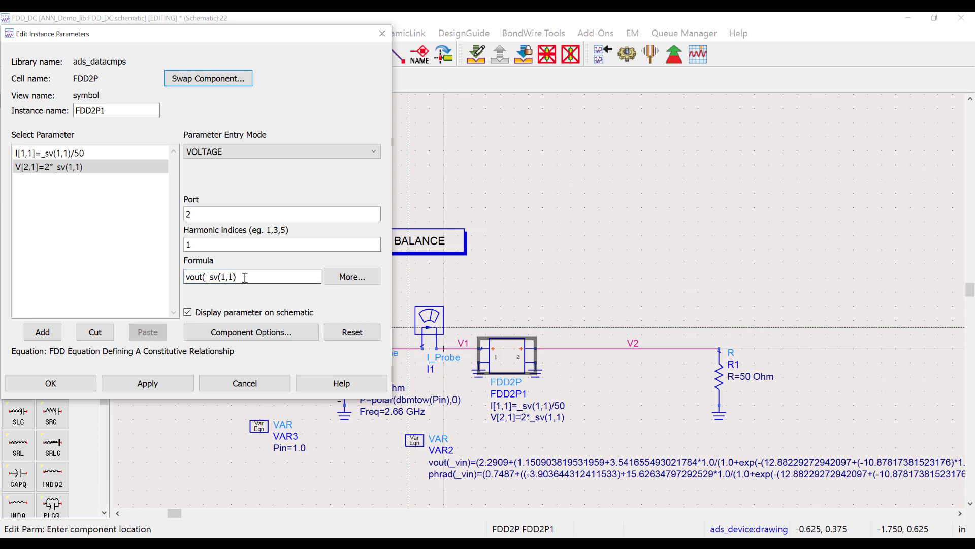
{"action": "type", "text": ")*"}
{"action": "type", "text": "exp(j*p"}
{"action": "type", "text": "hrad(_"}
{"action": "type", "text": "sv(1,1"}
{"action": "type", "text": ")))"}
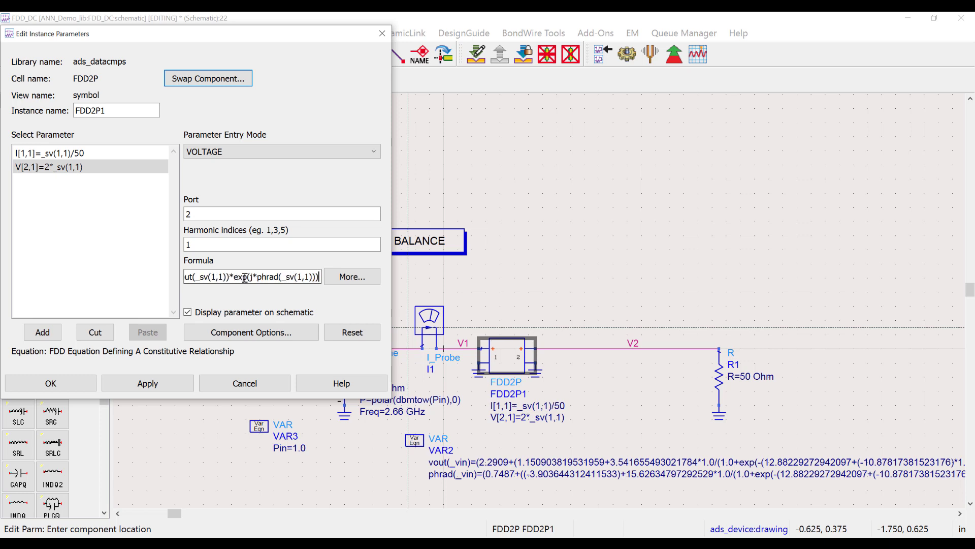
{"action": "left_click", "coordinate": [146, 384]}
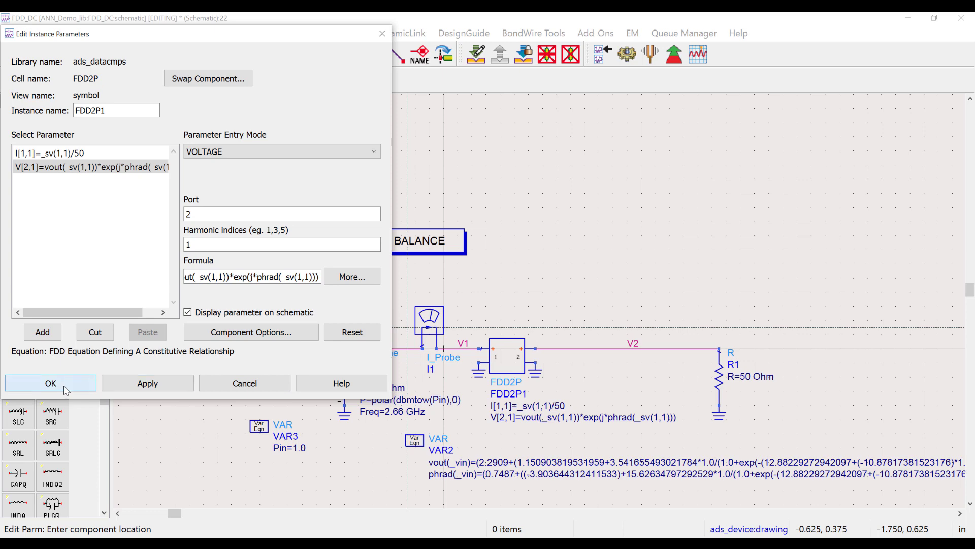
{"action": "left_click", "coordinate": [66, 386]}
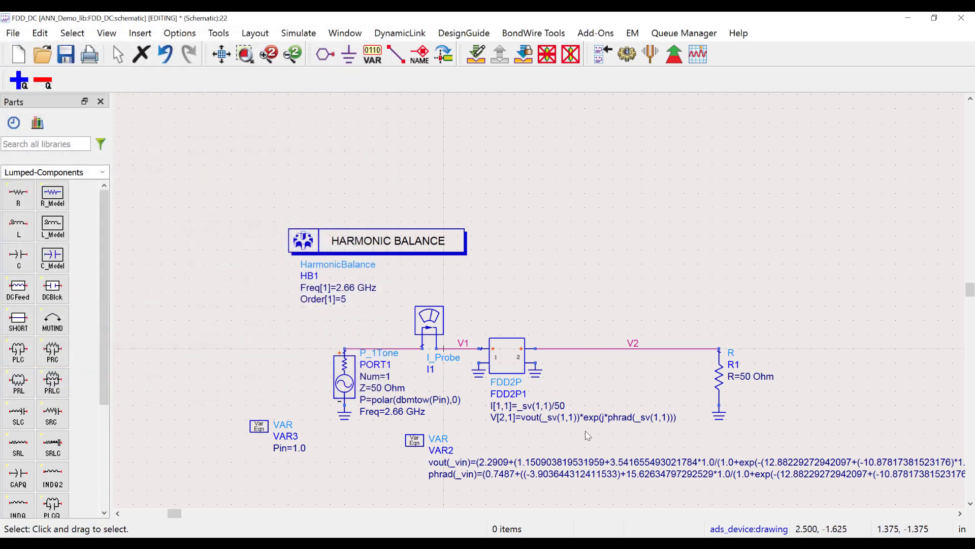
Step: Run the harmonic balance simulation and place a new rectangular plot below the results
{"action": "left_click", "coordinate": [627, 53]}
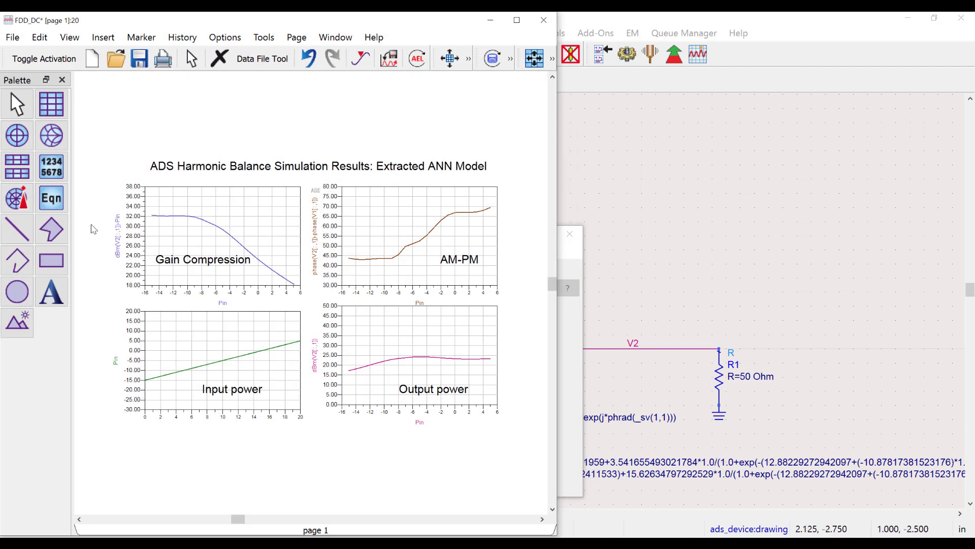
{"action": "left_click", "coordinate": [51, 103]}
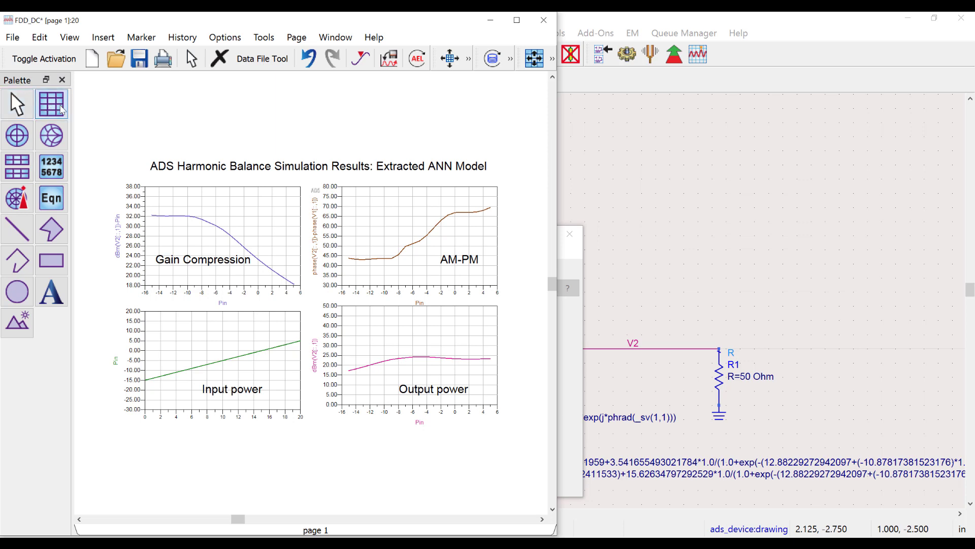
{"action": "left_click", "coordinate": [248, 415]}
Step: Plot V2 as the time-domain trace ts(V2), then switch to the reference measurement PDF
{"action": "left_click", "coordinate": [109, 314]}
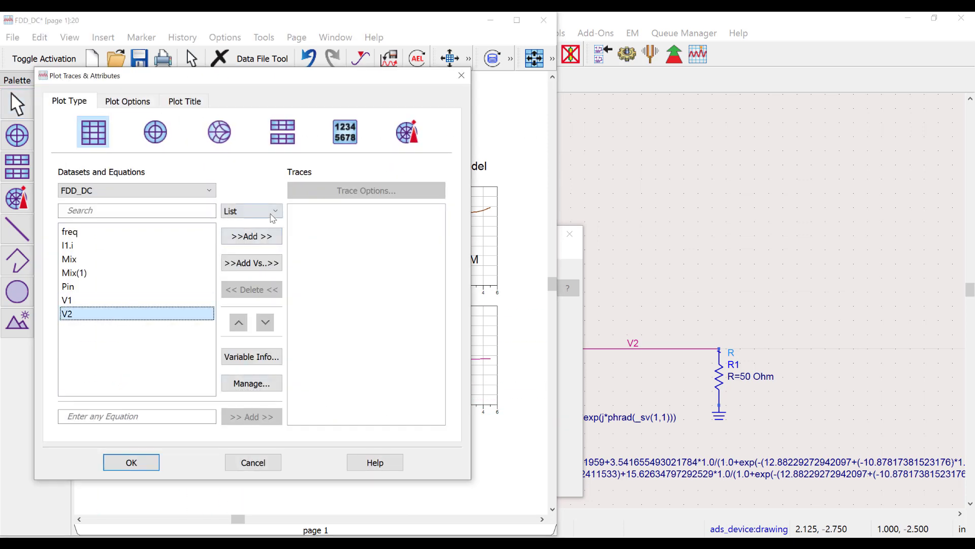
{"action": "left_click", "coordinate": [251, 236]}
{"action": "left_click", "coordinate": [236, 381]}
{"action": "left_click", "coordinate": [199, 416]}
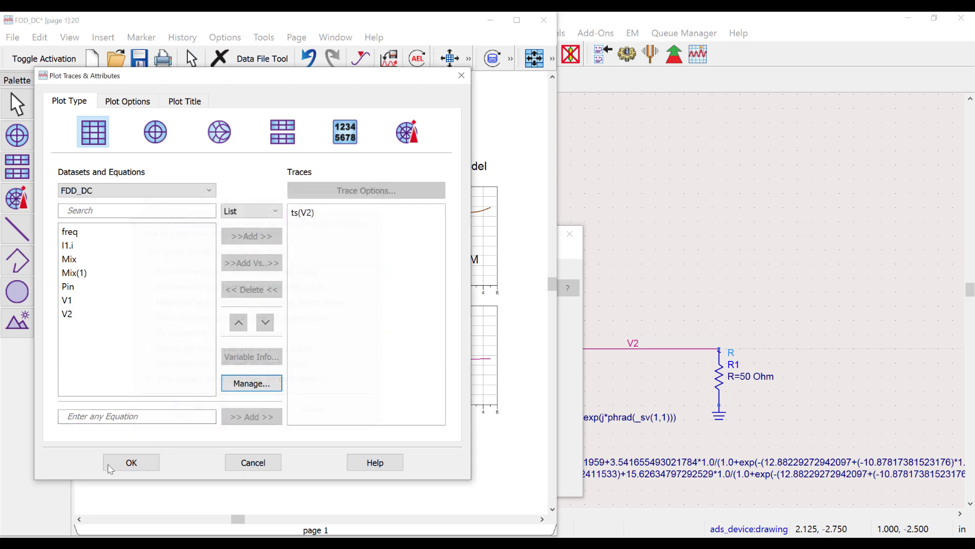
{"action": "left_click", "coordinate": [110, 466]}
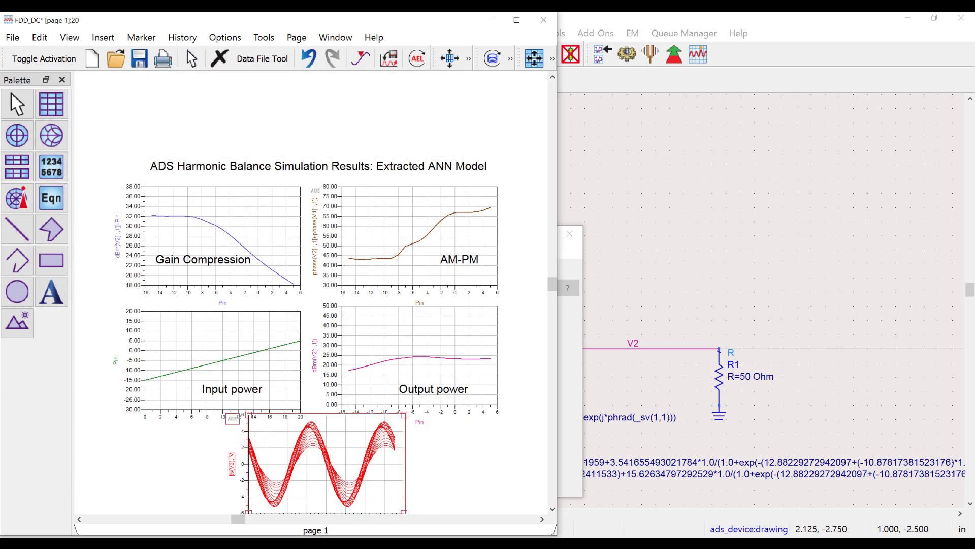
{"action": "key", "text": "alt+Tab"}
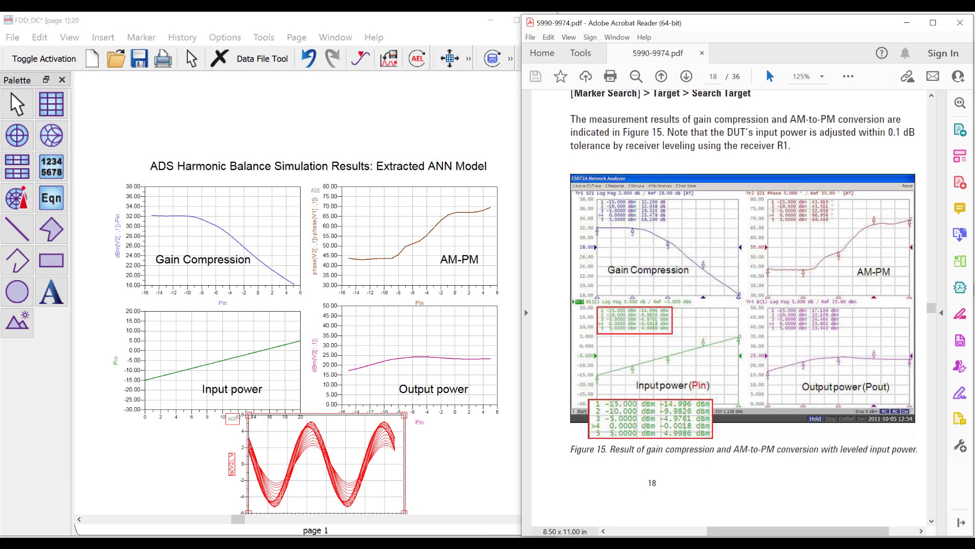
Step: Delete the ts(V2) waveform plot from the ADS results page
{"action": "left_click", "coordinate": [386, 503]}
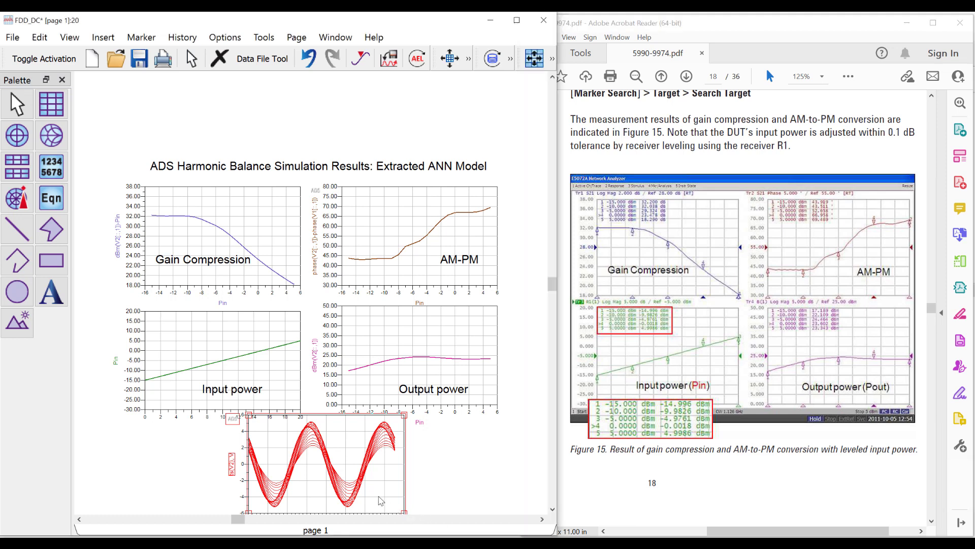
{"action": "key", "text": "Delete"}
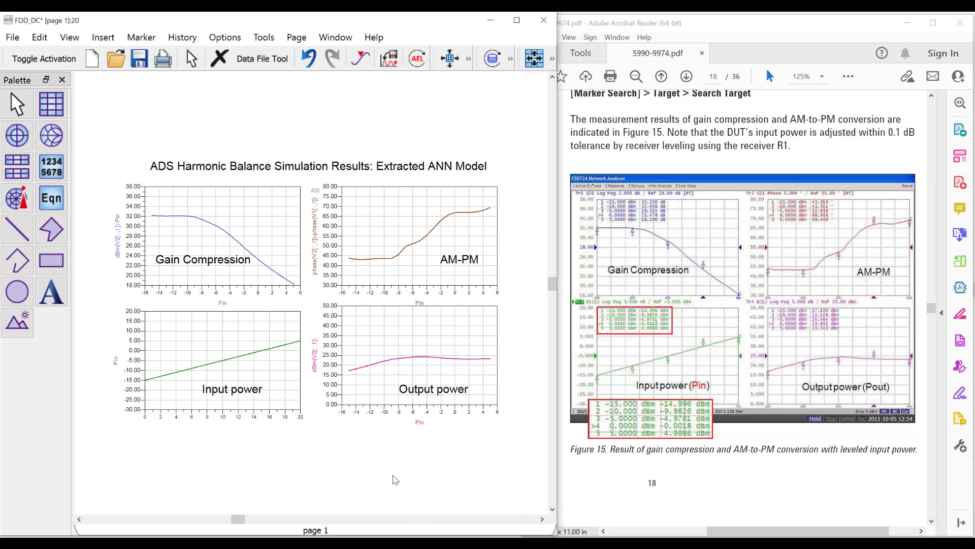